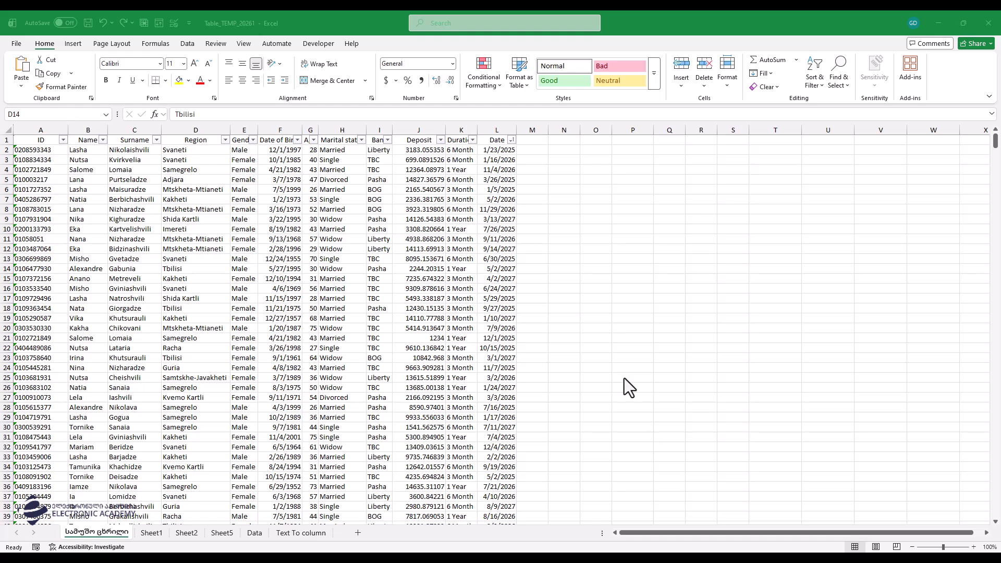
# Copy the whole ID column from the main data table and paste it into column A of a new worksheet.
pyautogui.click(37, 130)
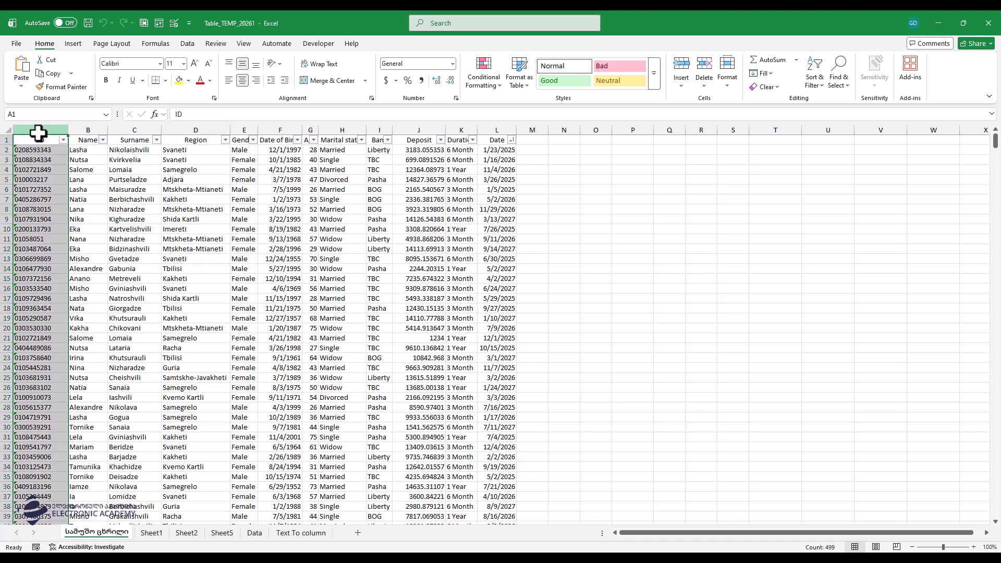
pyautogui.hotkey('ctrl', 'c')
pyautogui.click(357, 533)
pyautogui.hotkey('ctrl', 'v')
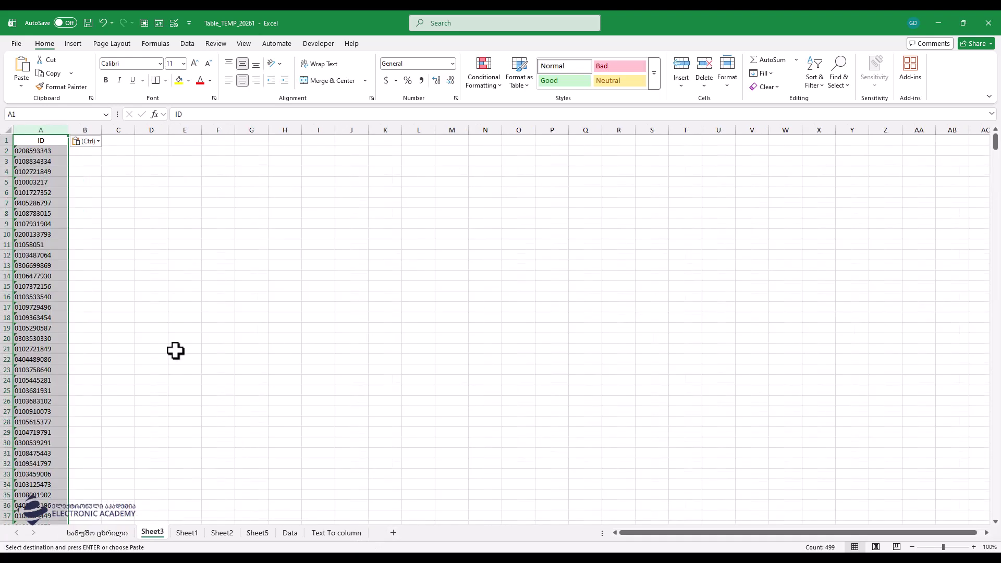
pyautogui.scroll(8, 176, 295)
pyautogui.scroll(5, 176, 296)
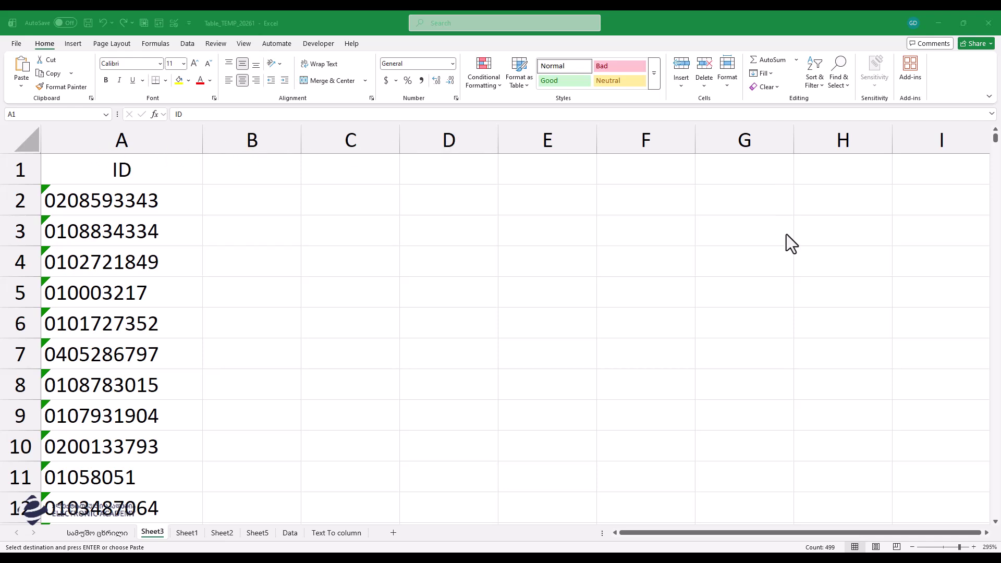
# Enter =COUNTIFS(A:A,A2) in cell B2 to count how often the first ID occurs in column A.
pyautogui.click(250, 199)
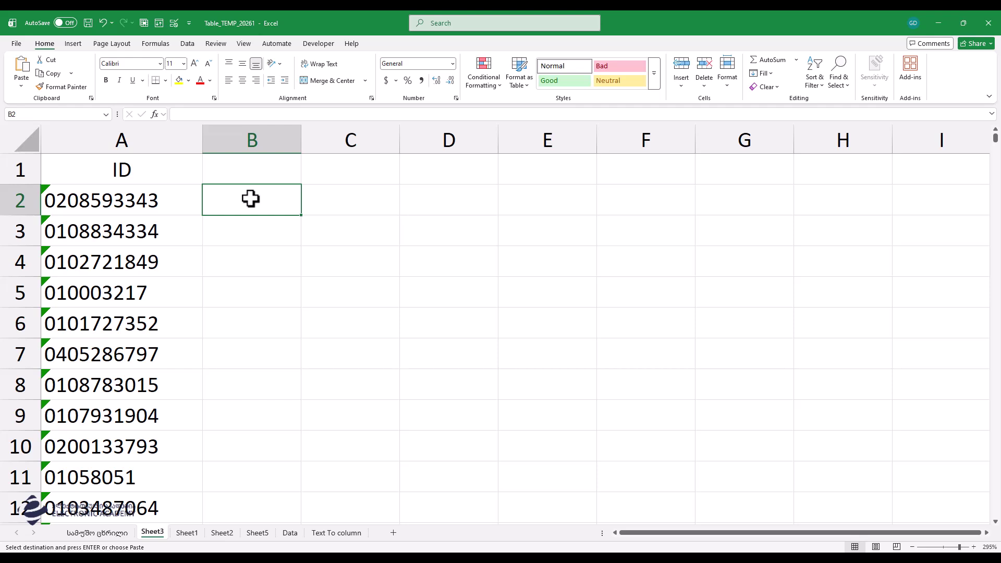
pyautogui.write('=counti')
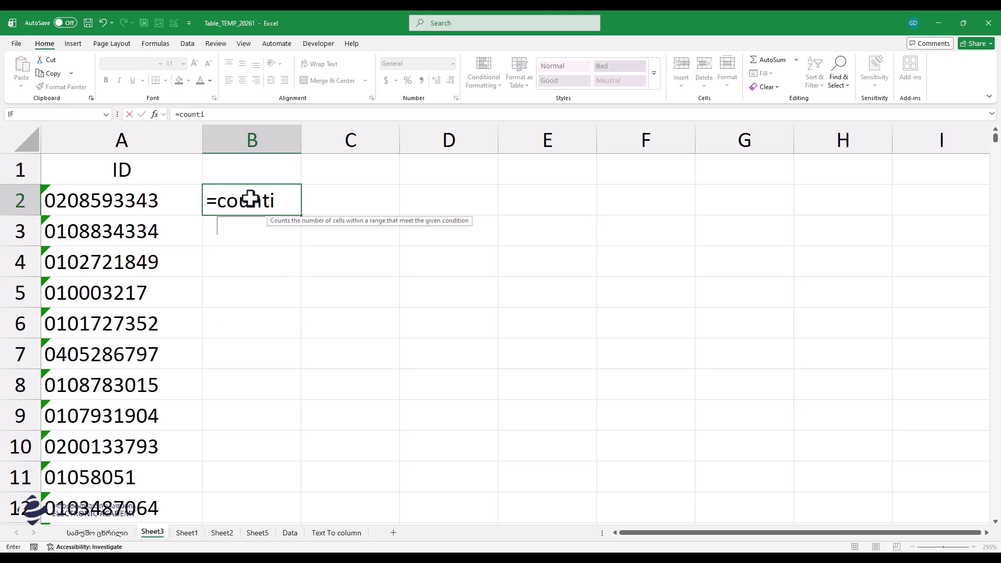
pyautogui.press('Down')
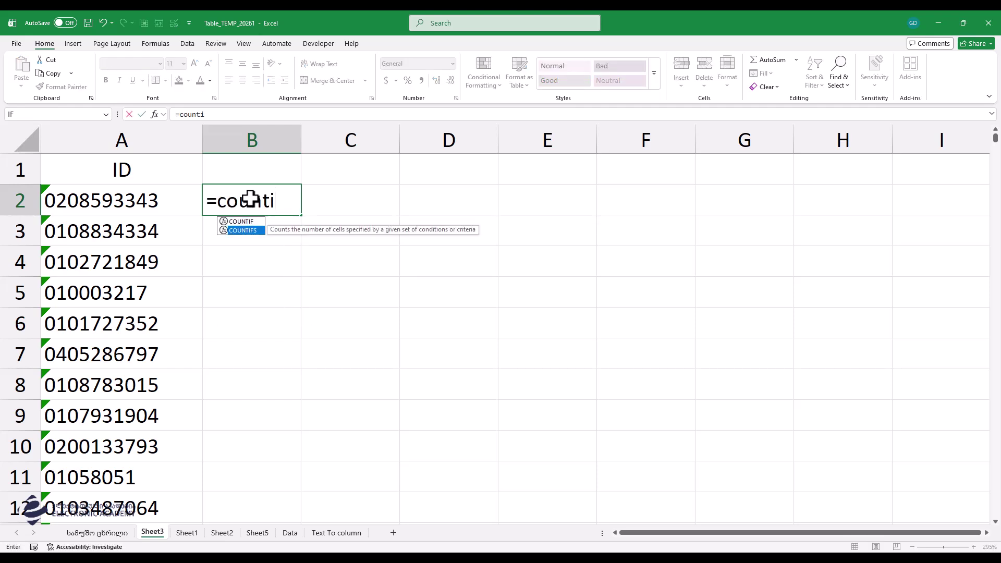
pyautogui.press('Tab')
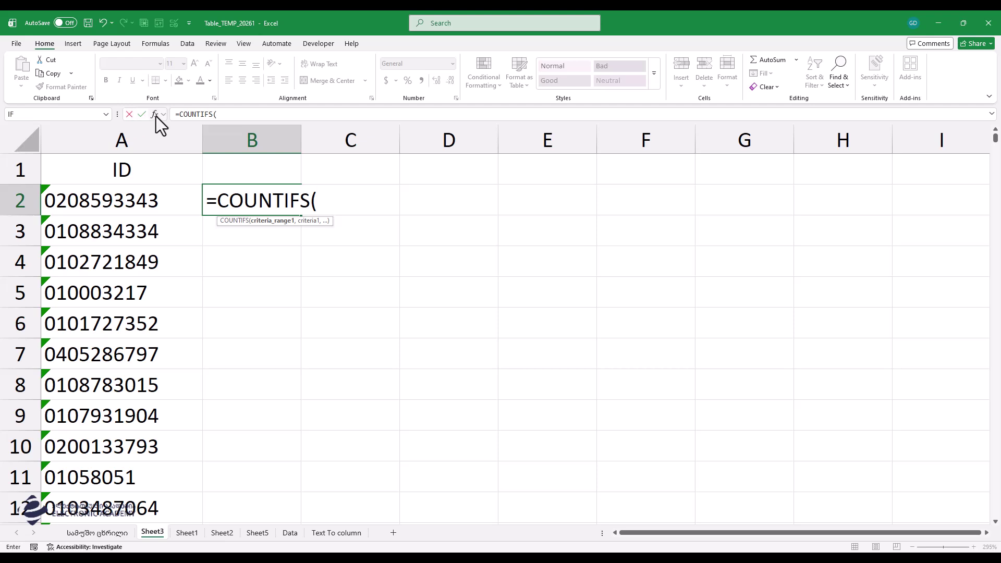
pyautogui.click(155, 115)
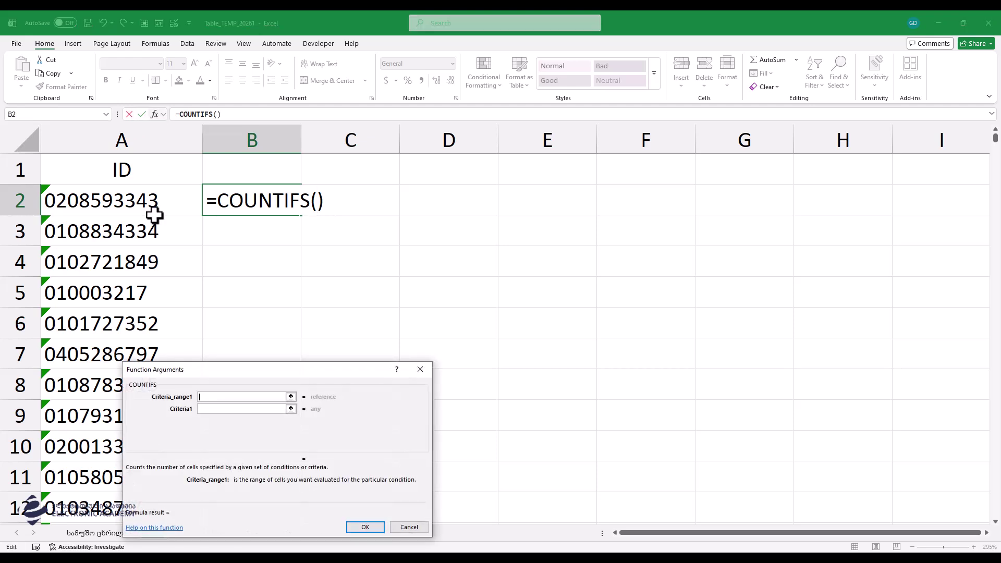
pyautogui.click(151, 138)
pyautogui.press('Tab')
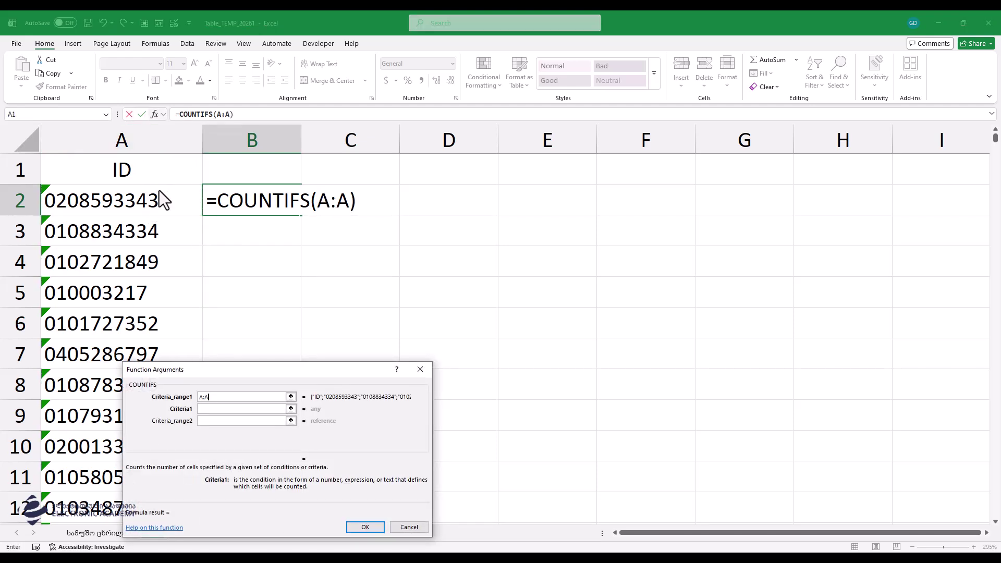
pyautogui.click(159, 199)
pyautogui.press('Return')
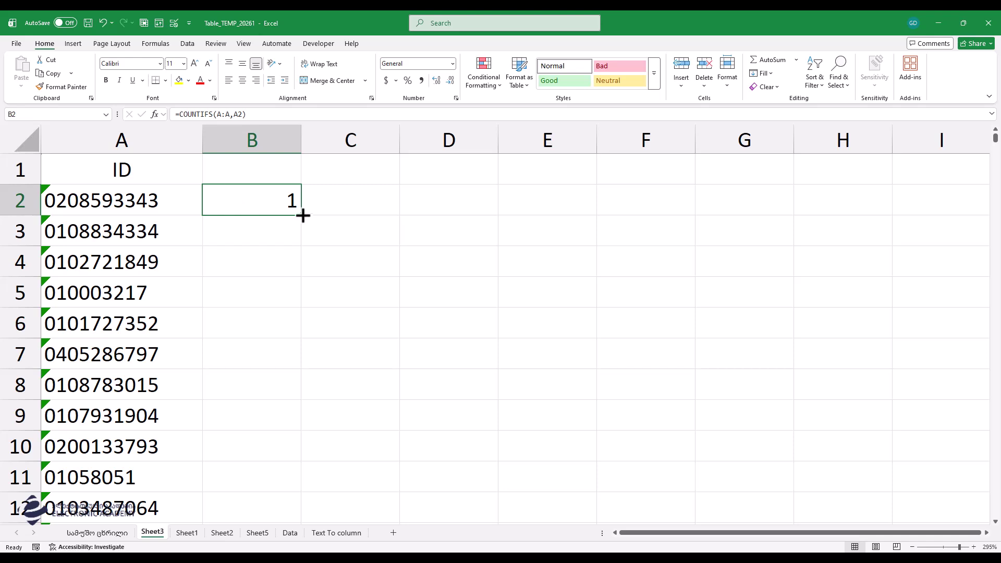
# Fill the COUNTIFS formula from B2 up into B1 and down column B for all the listed IDs.
pyautogui.moveTo(302, 219); pyautogui.dragTo(291, 174)
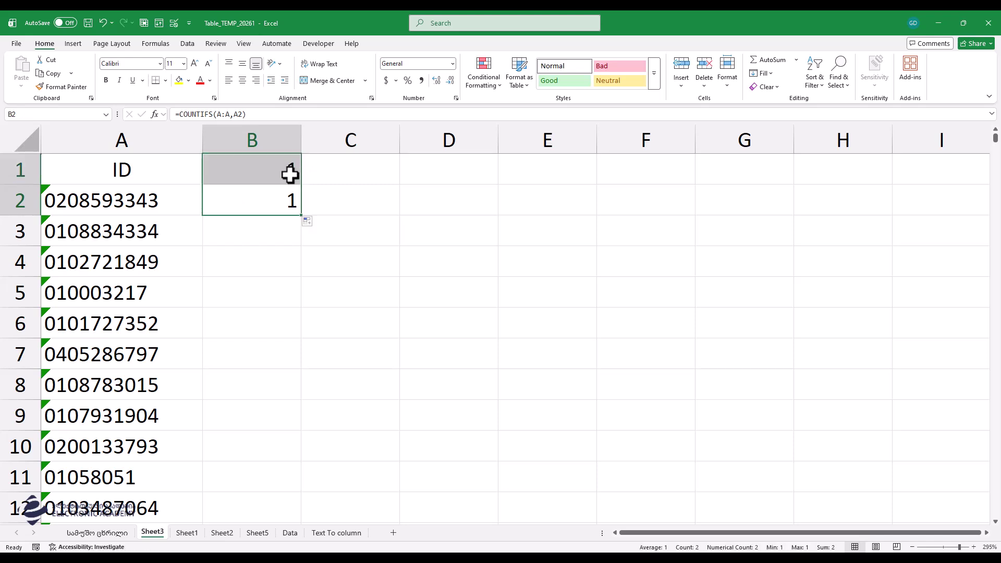
pyautogui.click(289, 196)
pyautogui.doubleClick(303, 219)
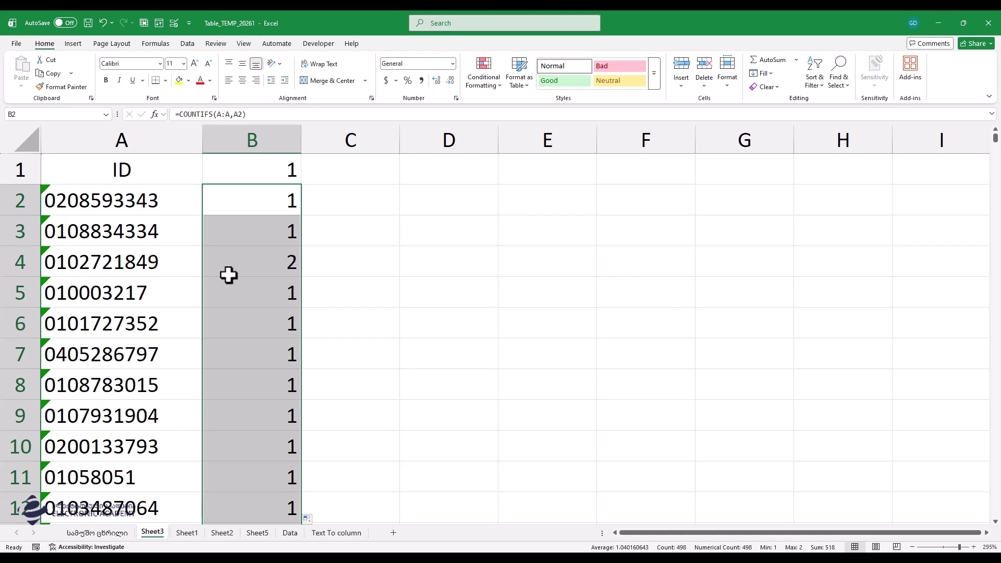
# Highlight duplicate values in column A with Light Red Fill with Dark Red Text and look through the marked IDs.
pyautogui.click(183, 131)
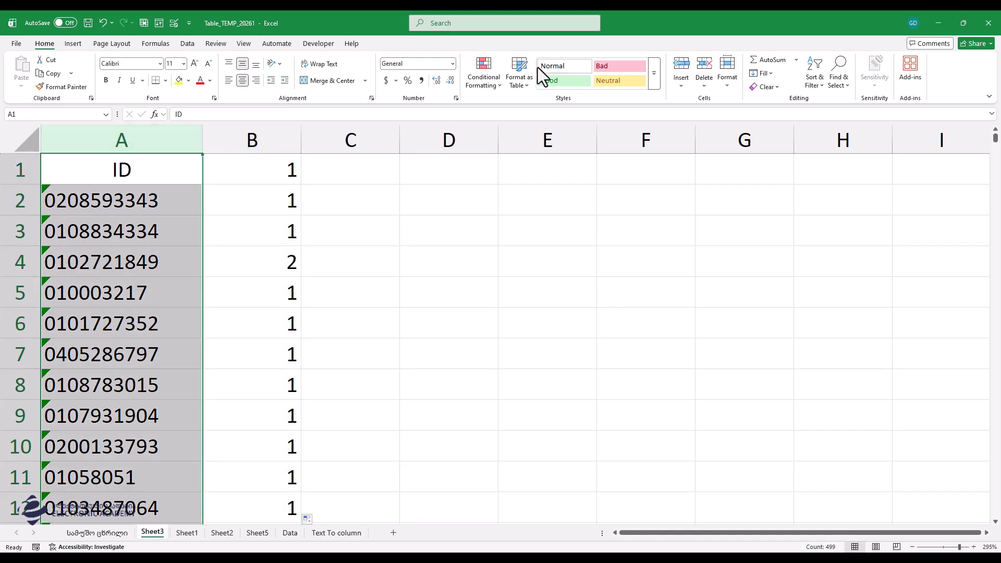
pyautogui.click(482, 79)
pyautogui.moveTo(521, 98)
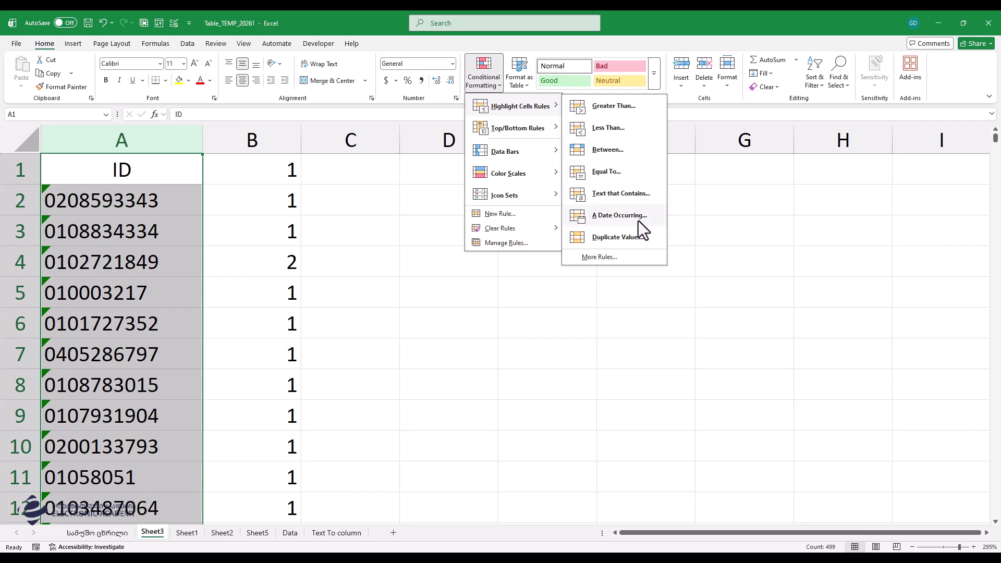
pyautogui.click(634, 238)
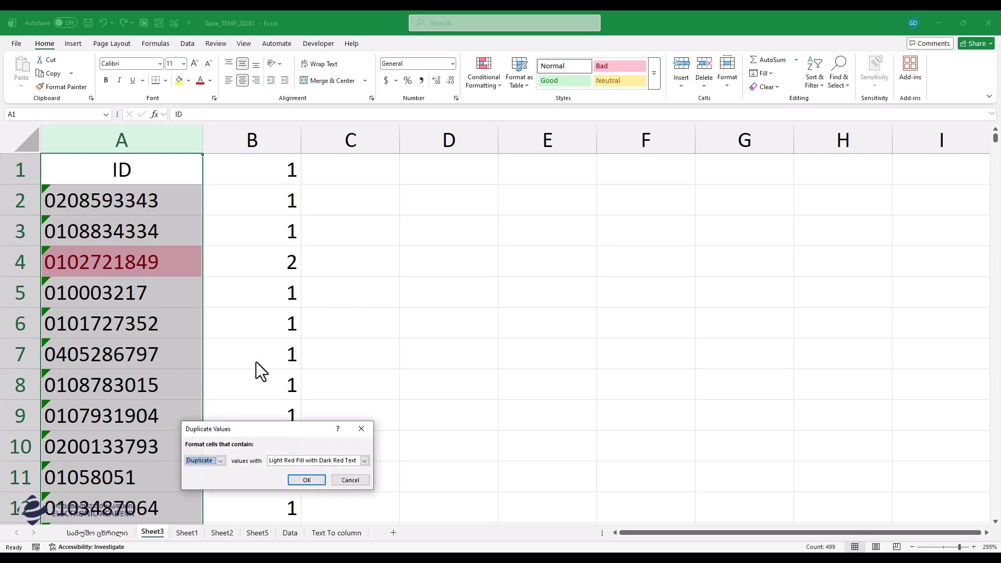
pyautogui.click(306, 480)
pyautogui.scroll(-6, 282, 276)
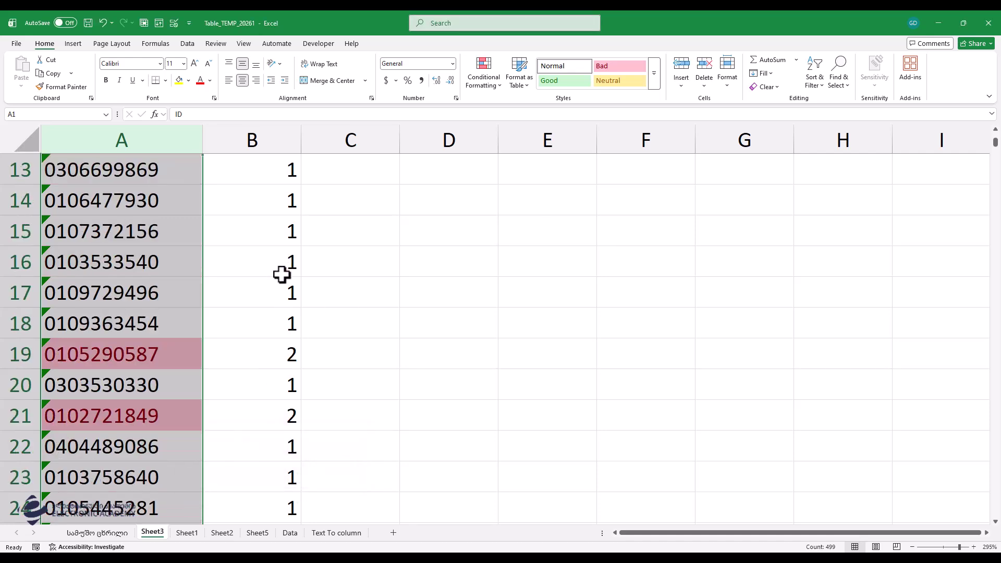
pyautogui.scroll(-3, 277, 297)
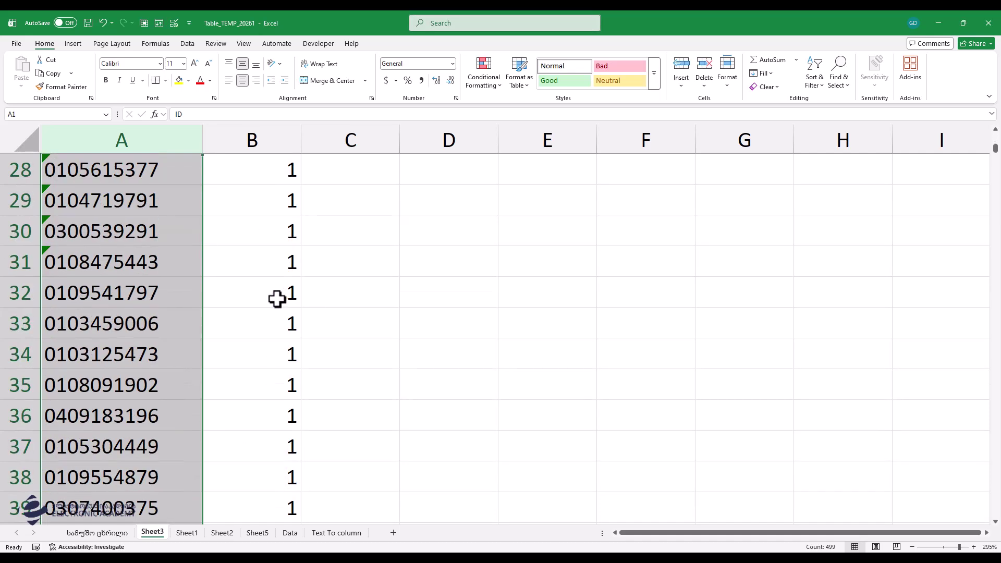
pyautogui.scroll(6, 272, 291)
pyautogui.scroll(3, 252, 309)
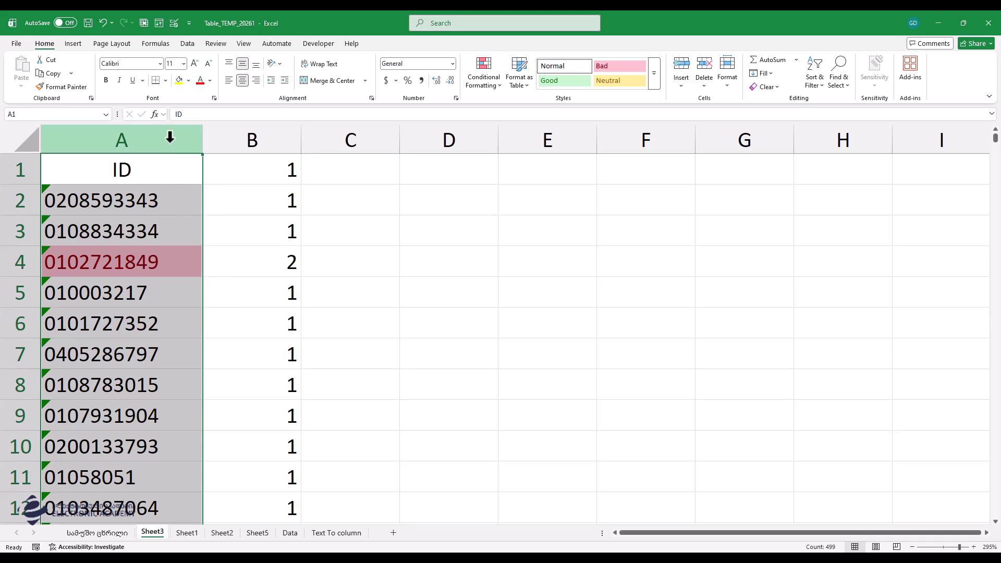
# Copy column A and paste it as values only starting at D1, fitting column D's width to its contents.
pyautogui.hotkey('ctrl', 'c')
pyautogui.click(471, 166)
pyautogui.rightClick(463, 168)
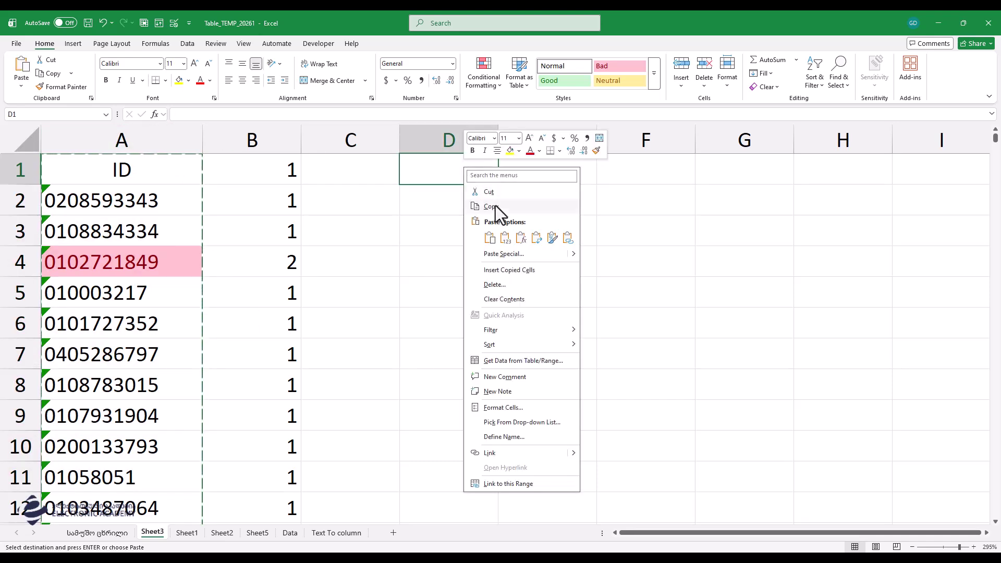
pyautogui.click(505, 237)
pyautogui.doubleClick(499, 140)
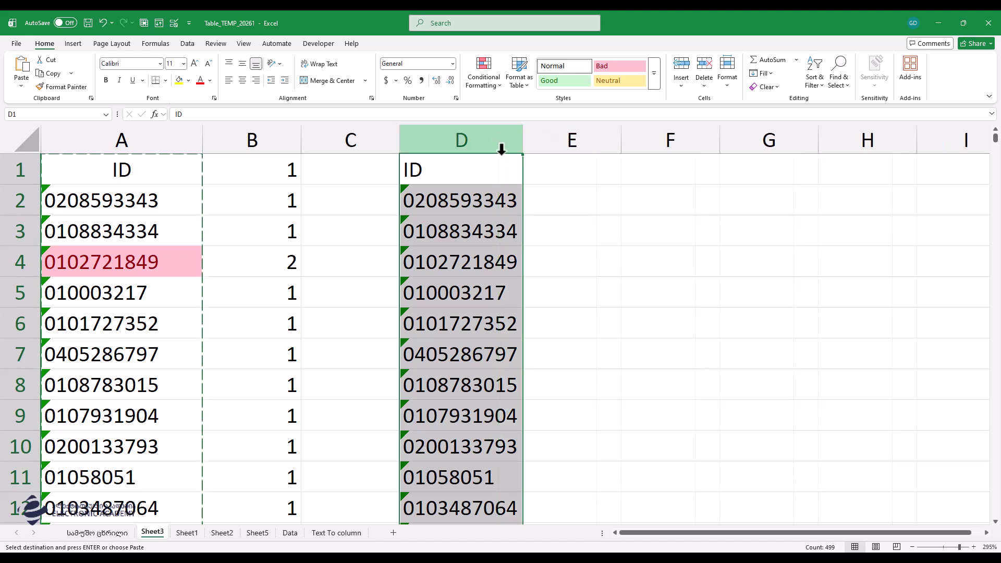
# Begin a COUNTIFS formula in cell E1, beside the pasted ID header.
pyautogui.click(588, 209)
pyautogui.click(570, 170)
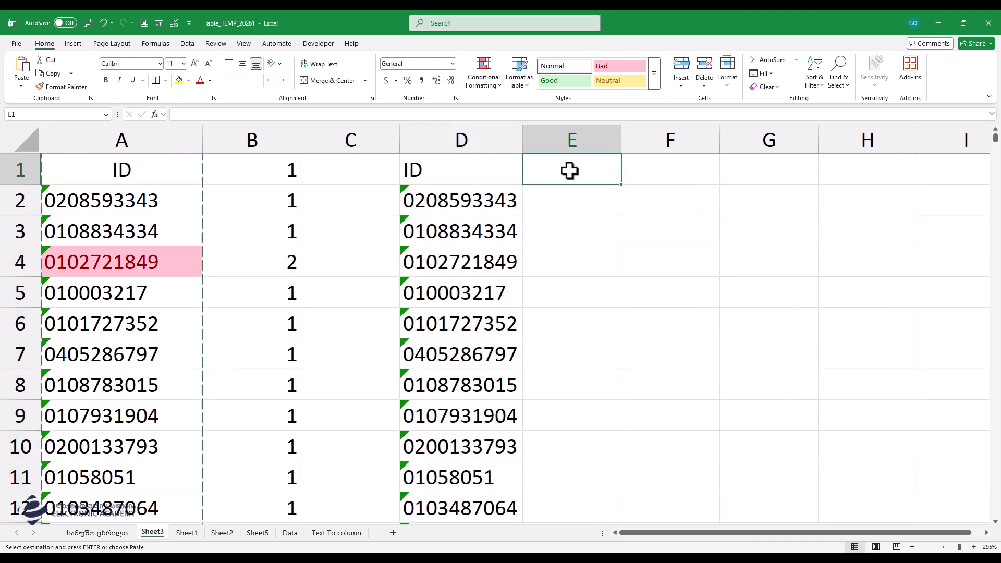
pyautogui.write('=countif')
pyautogui.press('Tab')
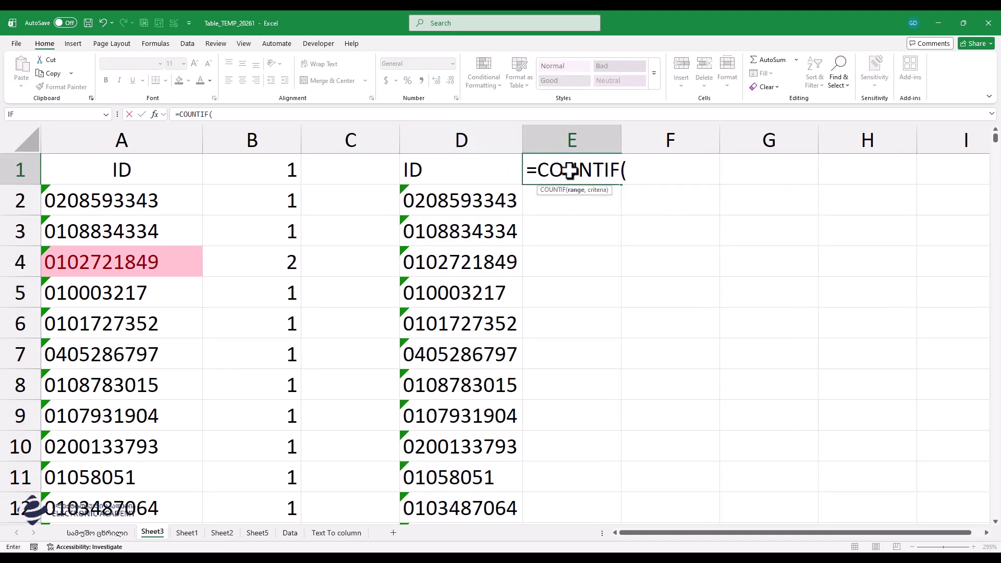
pyautogui.press('BackSpace')
pyautogui.write('s')
pyautogui.press('Tab')
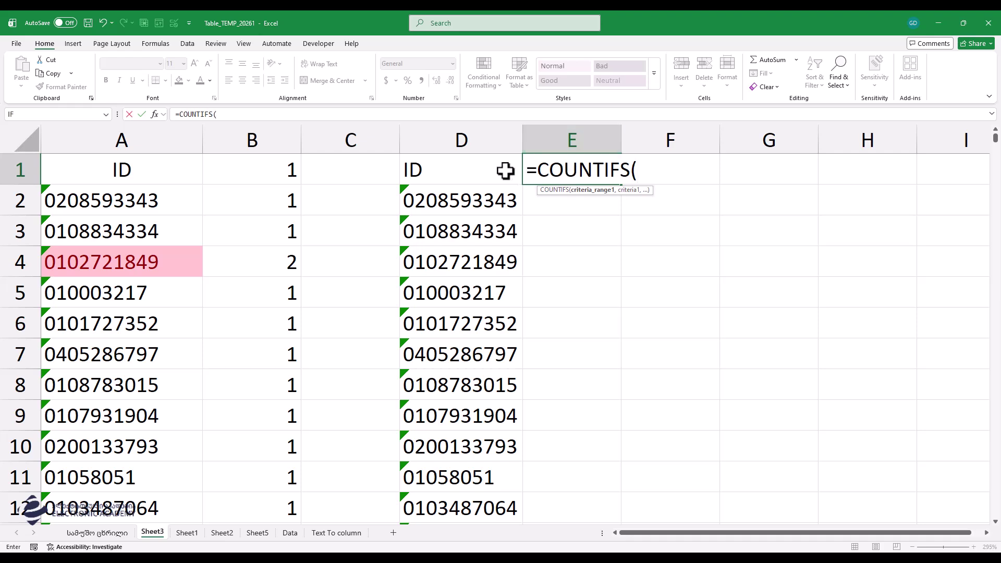
# Give the E1 formula the expanding criteria range $D$1:D1, with only its starting cell locked as absolute.
pyautogui.click(488, 170)
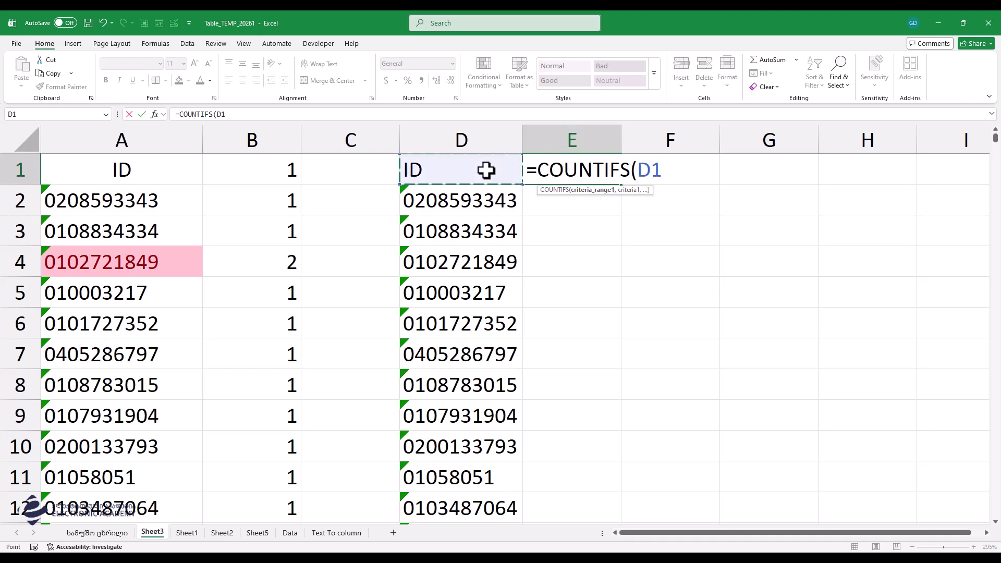
pyautogui.press('F8')
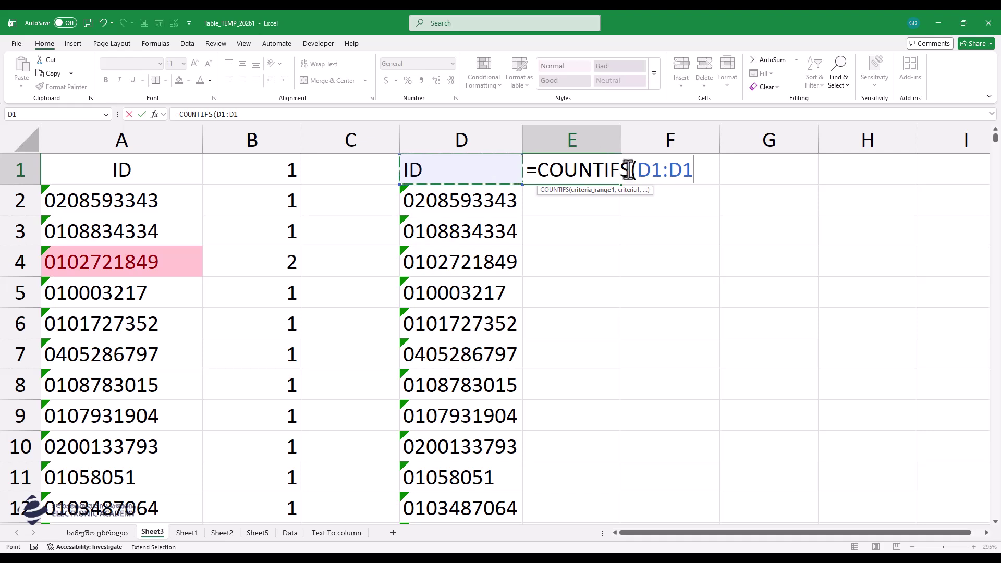
pyautogui.doubleClick(649, 172)
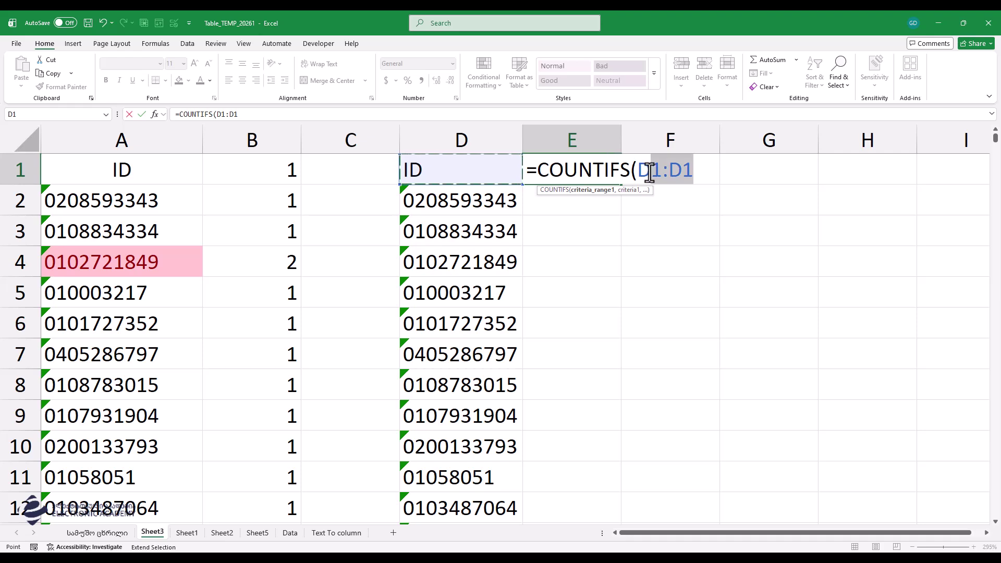
pyautogui.click(637, 175)
pyautogui.press('F4')
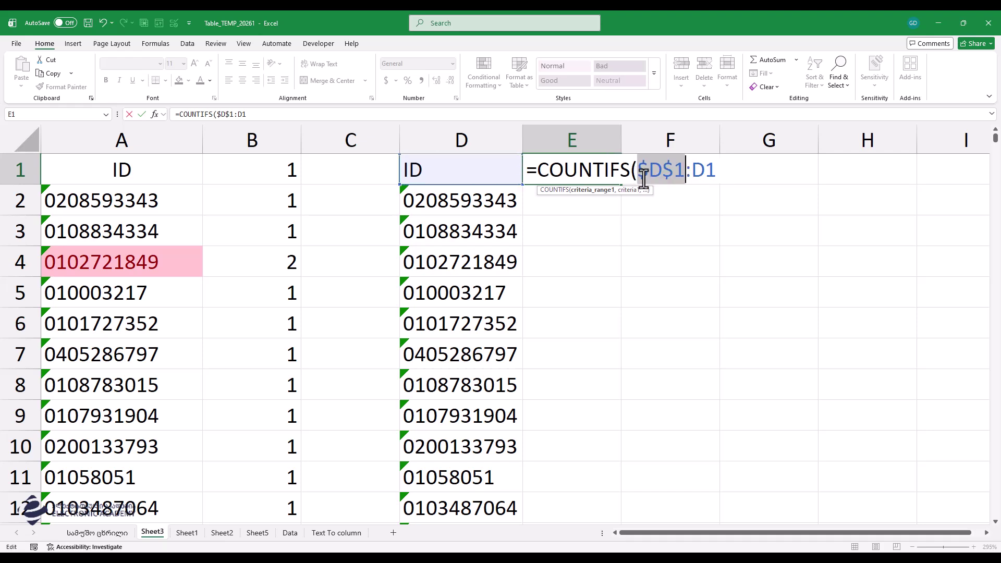
pyautogui.click(714, 176)
pyautogui.write(',')
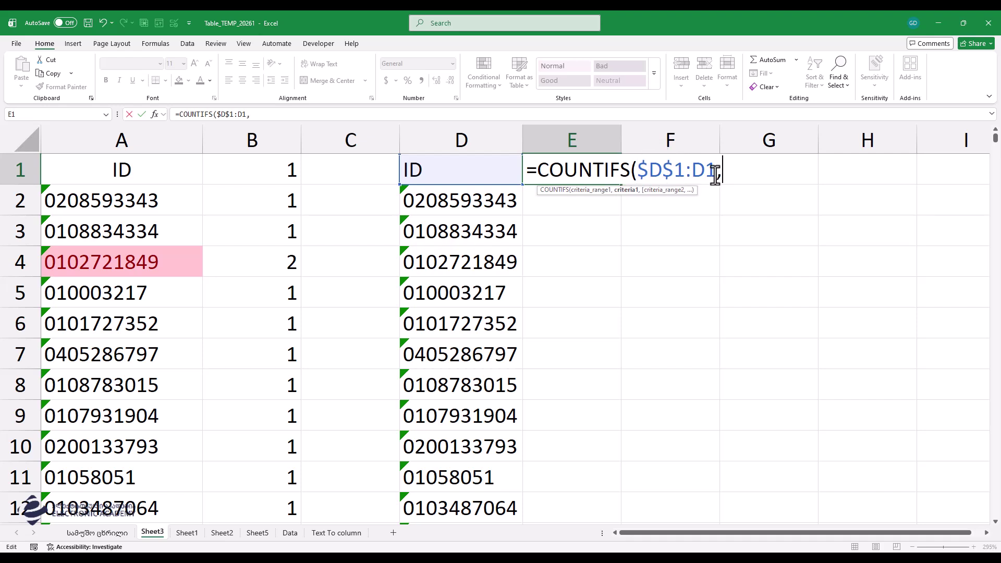
# Set the criterion to D1 to complete =COUNTIFS($D$1:D1,D1), and fill the formula down column E.
pyautogui.click(155, 114)
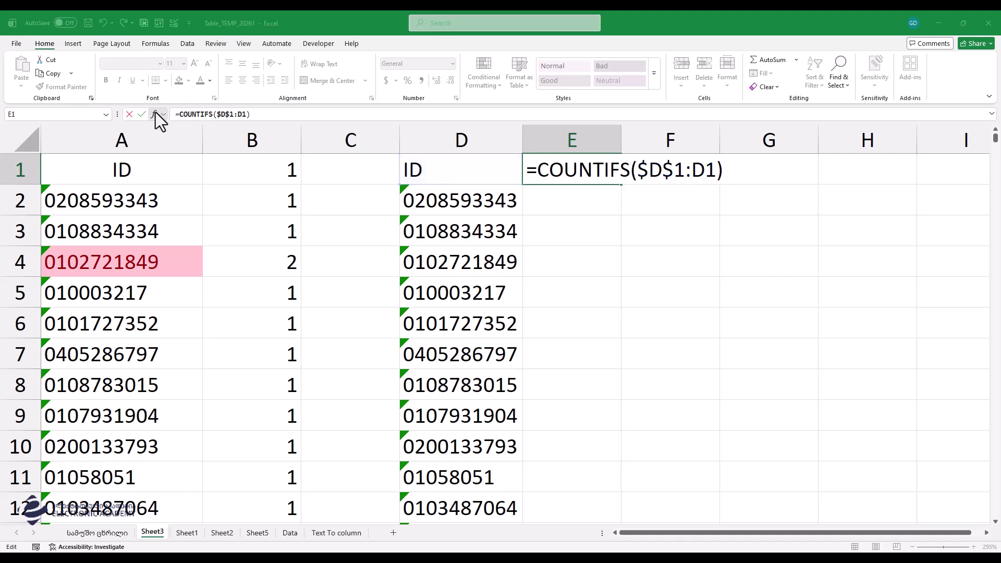
pyautogui.click(210, 408)
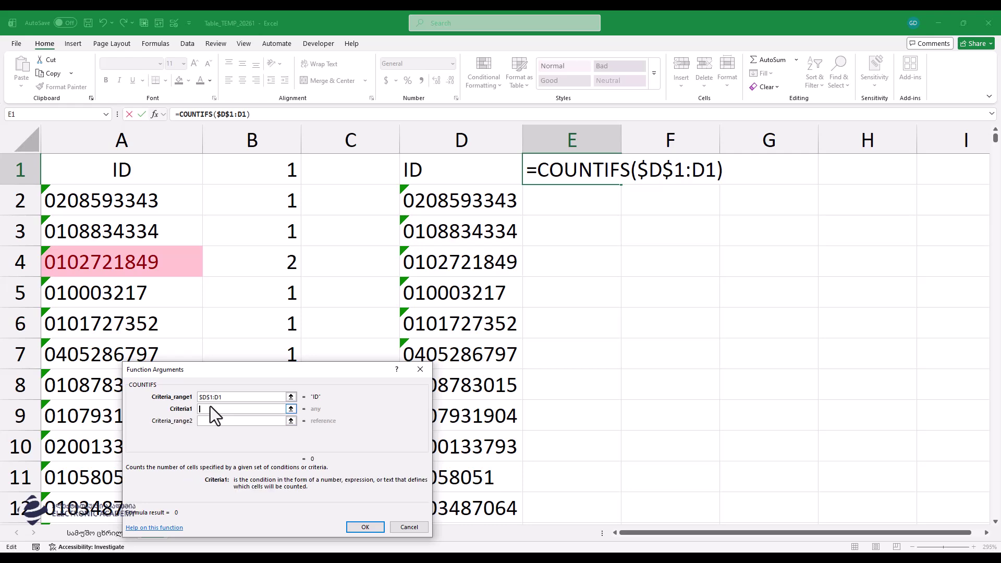
pyautogui.moveTo(303, 369); pyautogui.dragTo(505, 219)
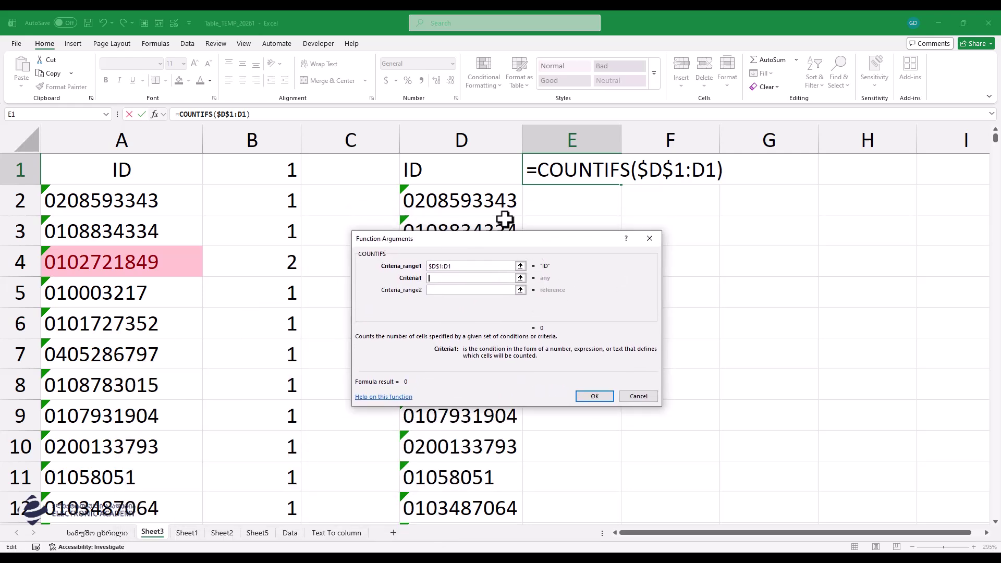
pyautogui.click(472, 169)
pyautogui.click(595, 397)
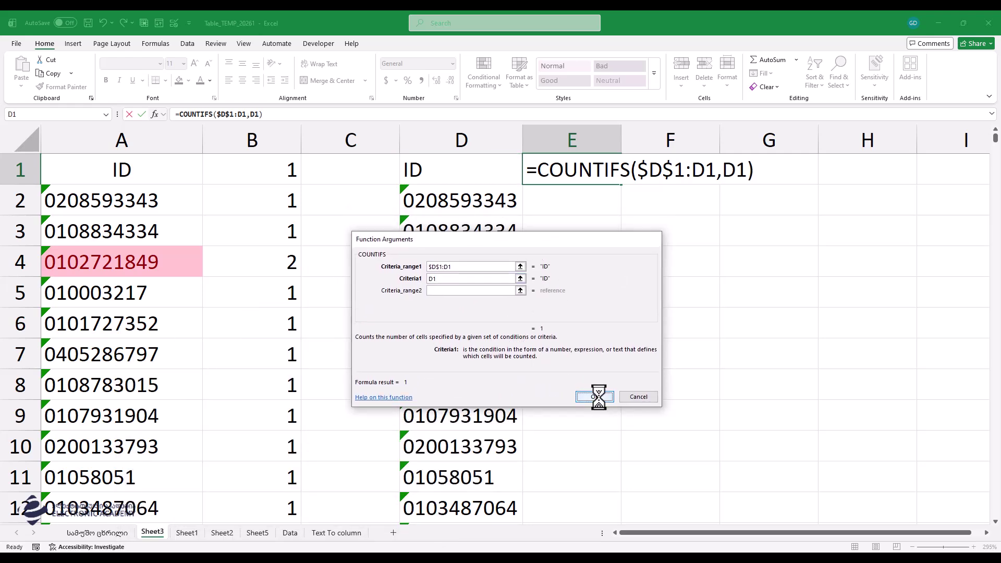
pyautogui.doubleClick(621, 184)
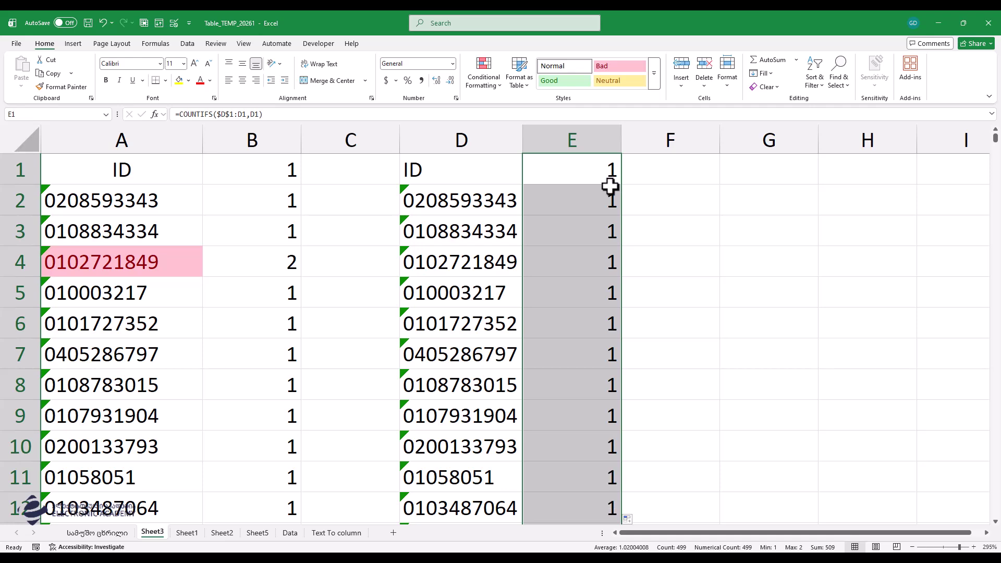
# Compare the counts in columns B and E for the duplicated ID in rows 4 and 21, and inspect E21's formula.
pyautogui.moveTo(186, 263); pyautogui.dragTo(552, 266)
pyautogui.scroll(-4, 551, 359)
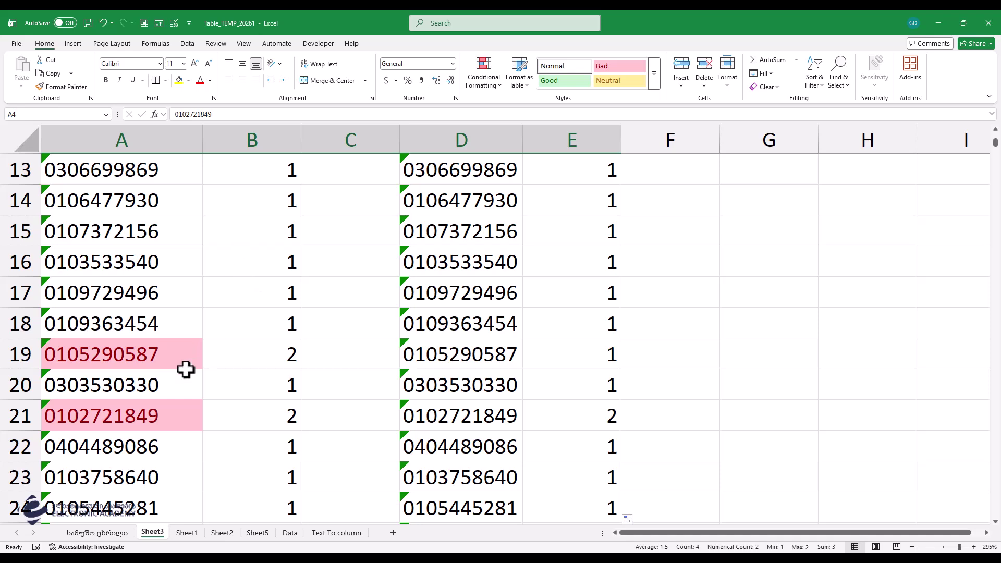
pyautogui.moveTo(165, 415); pyautogui.dragTo(580, 421)
pyautogui.click(581, 422)
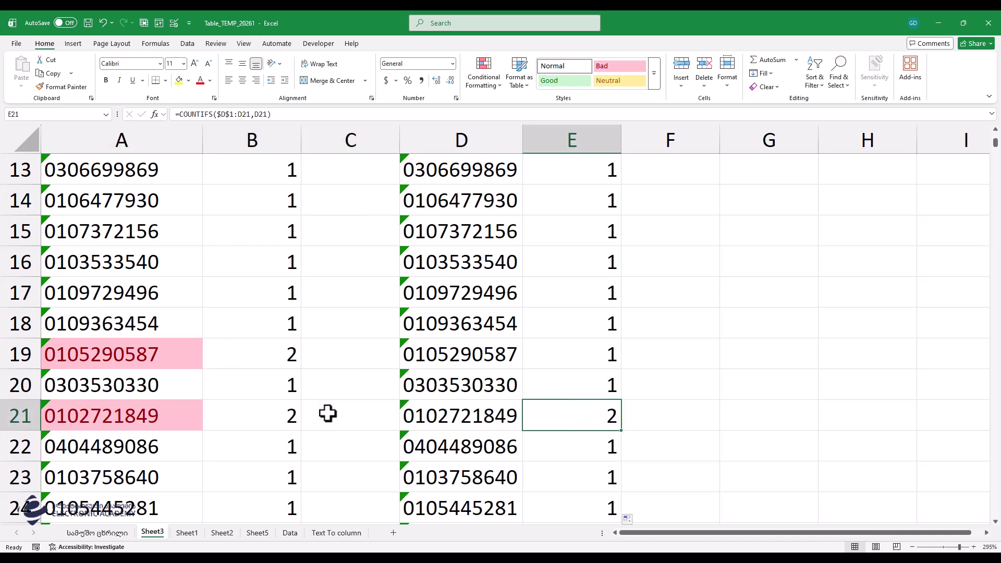
# Copy the duplicated ID from A4 into A7, replacing the ID there.
pyautogui.scroll(4, 164, 389)
pyautogui.click(160, 263)
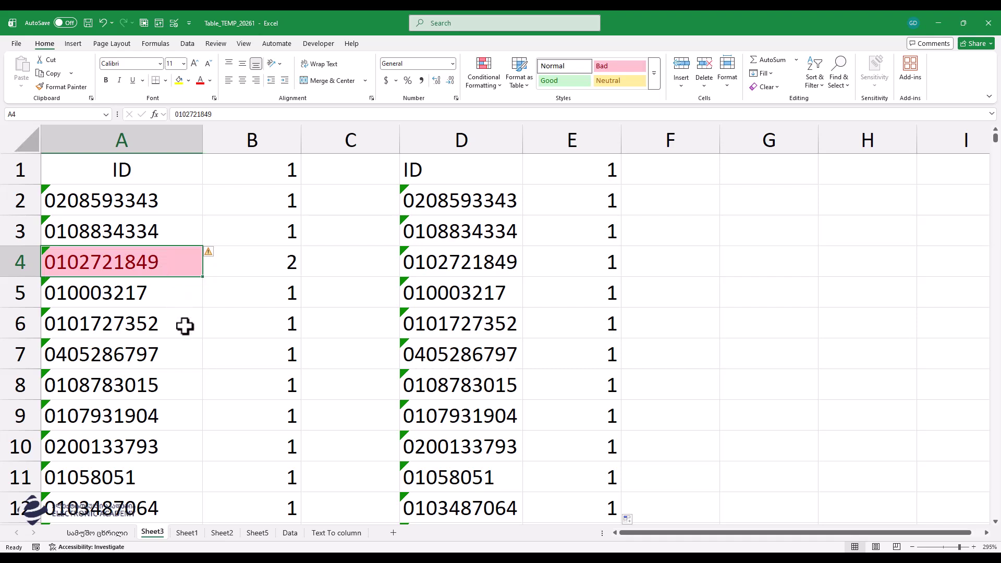
pyautogui.hotkey('ctrl', 'c')
pyautogui.click(161, 351)
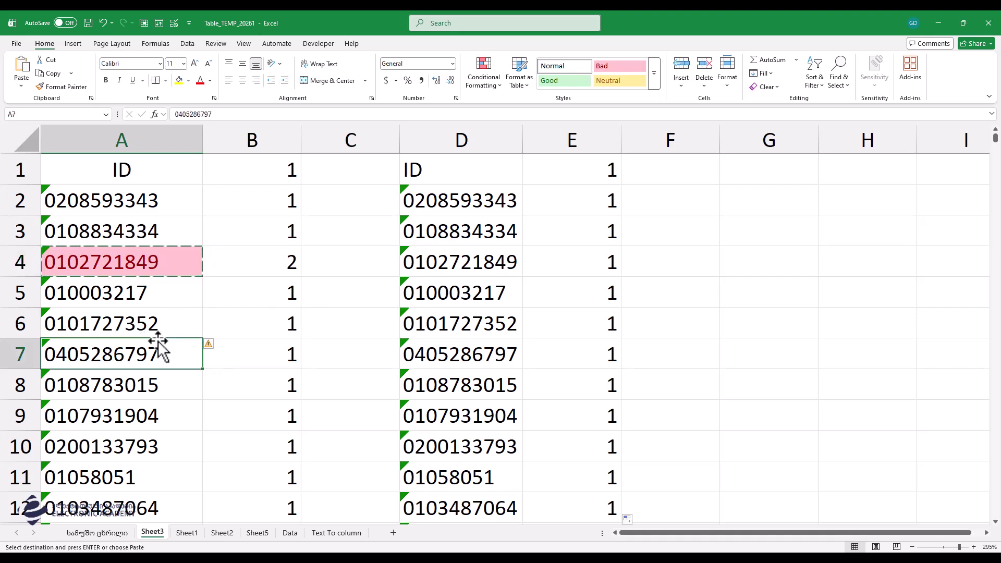
pyautogui.hotkey('ctrl', 'v')
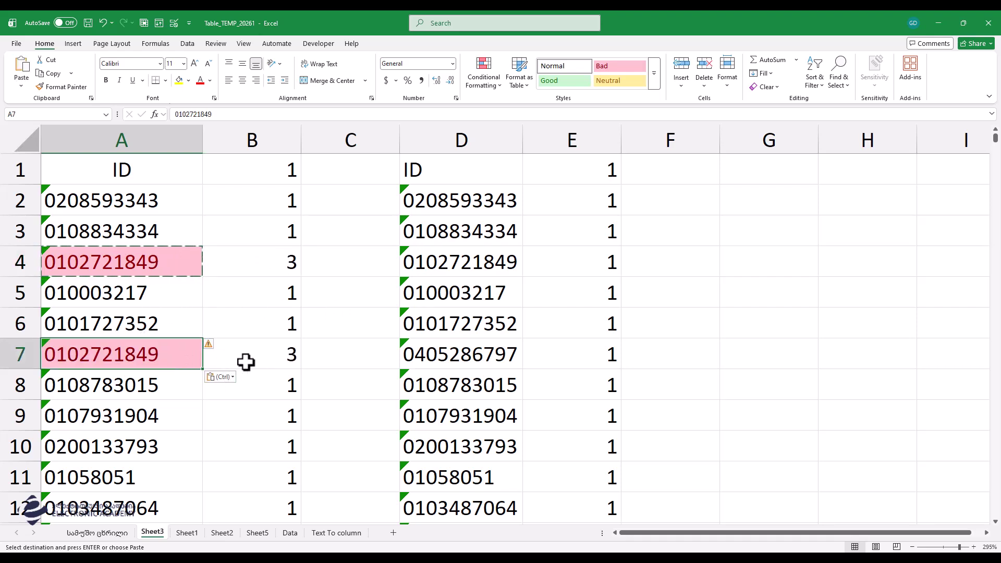
# Copy the ID from D4 into cells D8, D10 and D12.
pyautogui.click(496, 261)
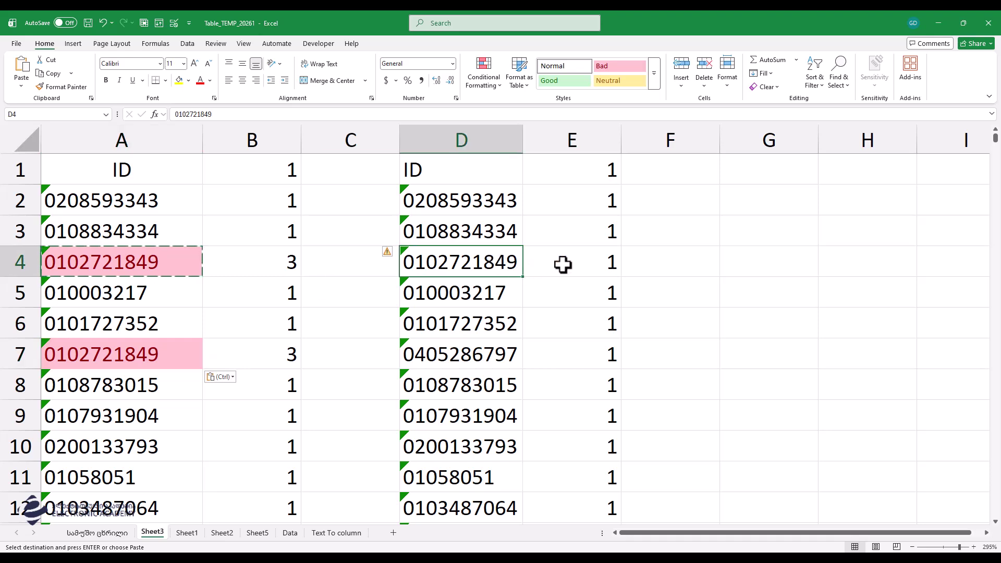
pyautogui.hotkey('ctrl', 'c')
pyautogui.click(469, 299)
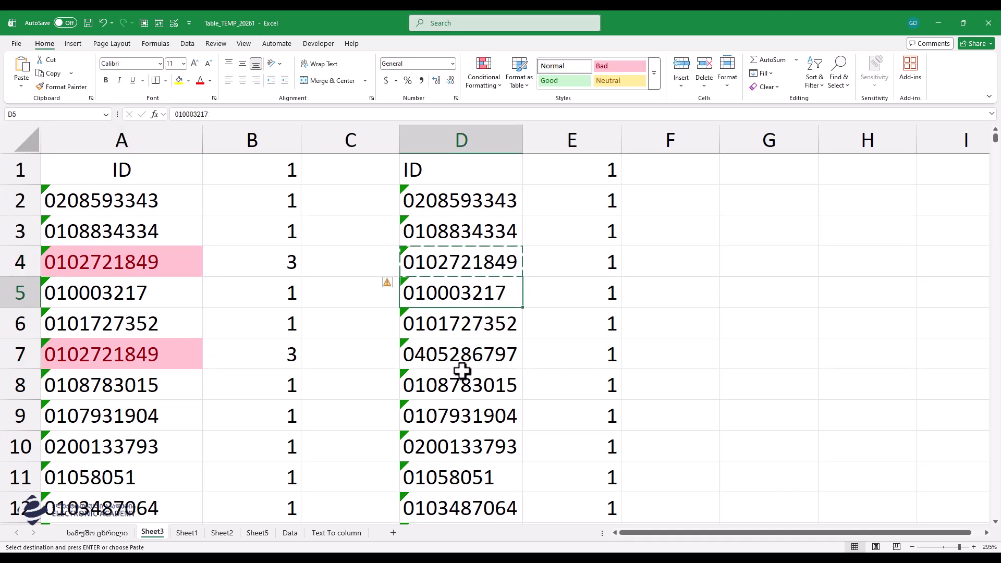
pyautogui.click(461, 376)
pyautogui.hotkey('ctrl', 'v')
pyautogui.click(464, 438)
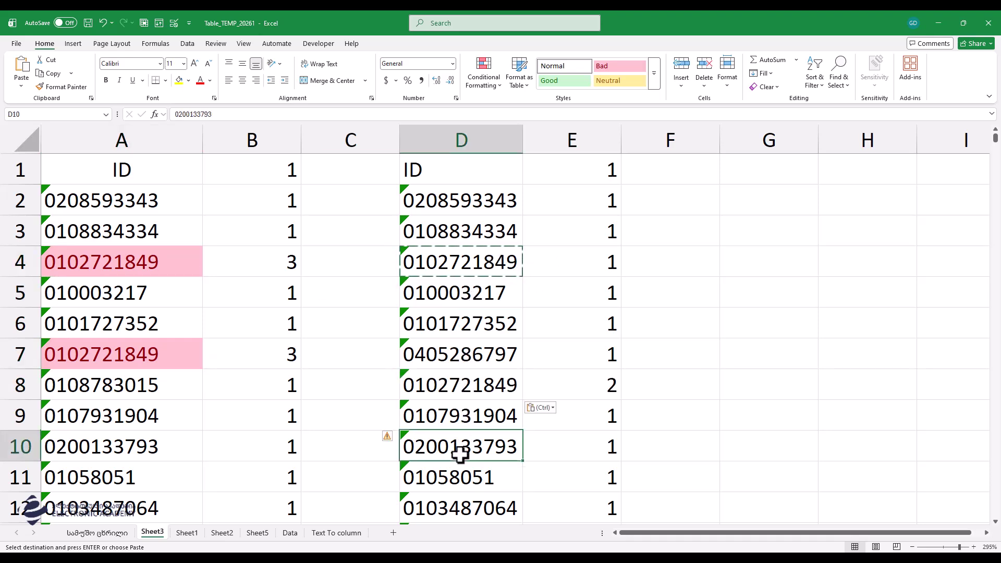
pyautogui.hotkey('ctrl', 'v')
pyautogui.click(462, 504)
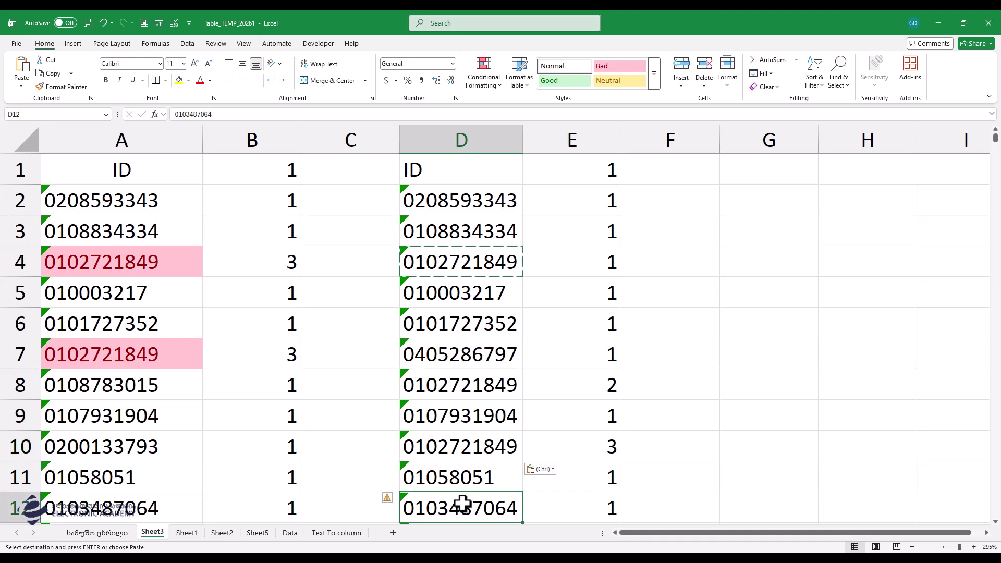
pyautogui.hotkey('ctrl', 'v')
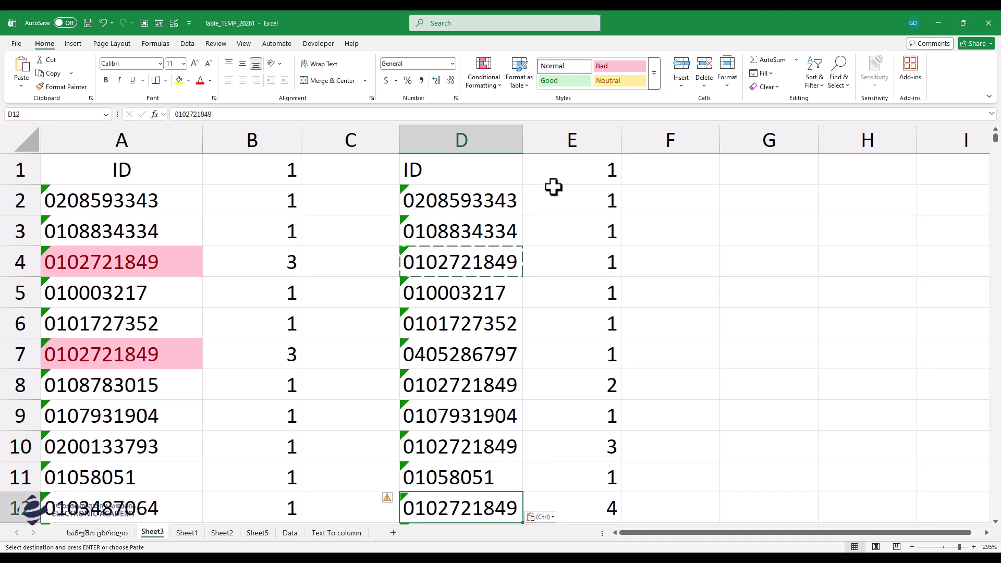
# Start a formula-based conditional formatting rule for the whole of column D with the condition =E1>1.
pyautogui.click(538, 163)
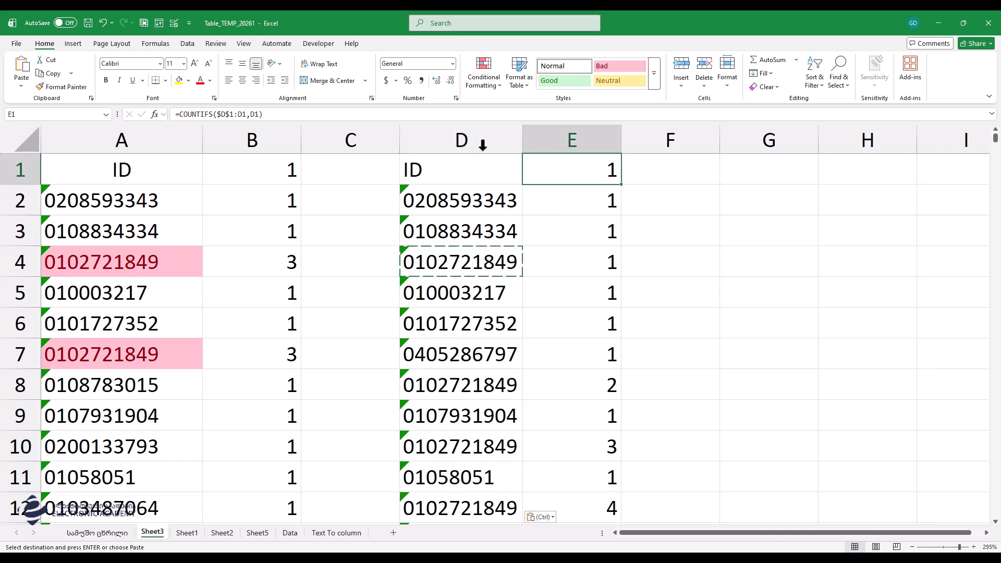
pyautogui.click(462, 139)
pyautogui.click(484, 78)
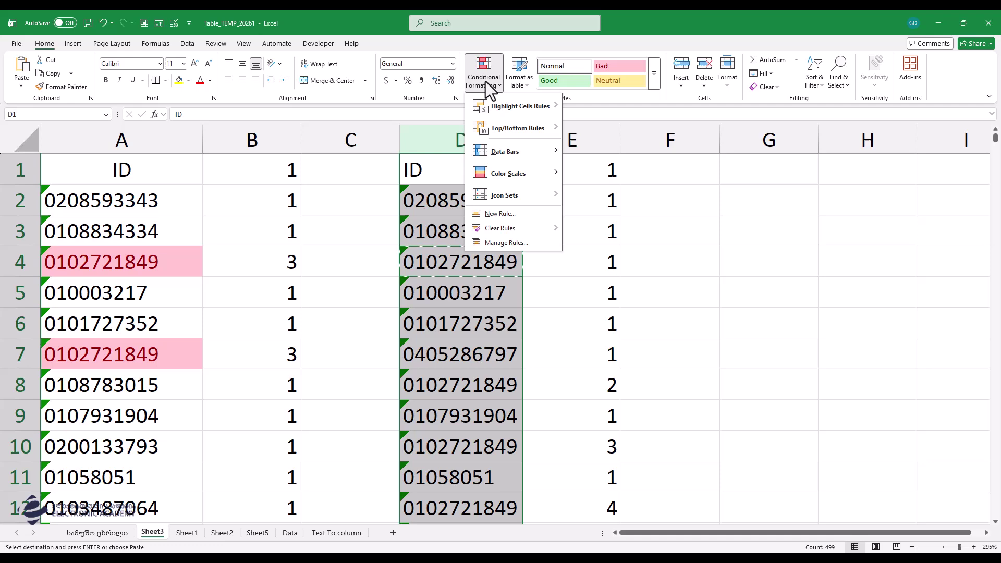
pyautogui.click(515, 215)
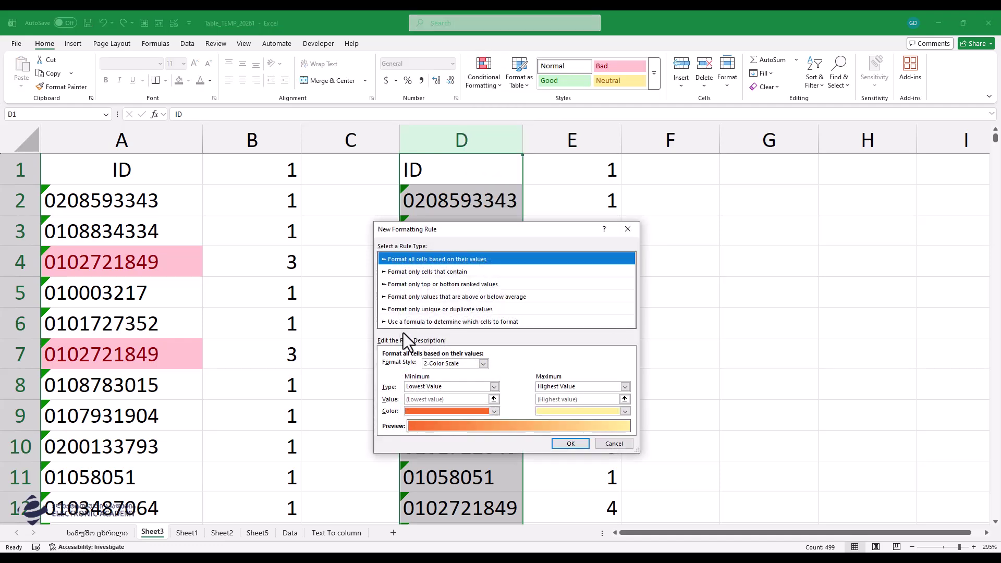
pyautogui.click(409, 322)
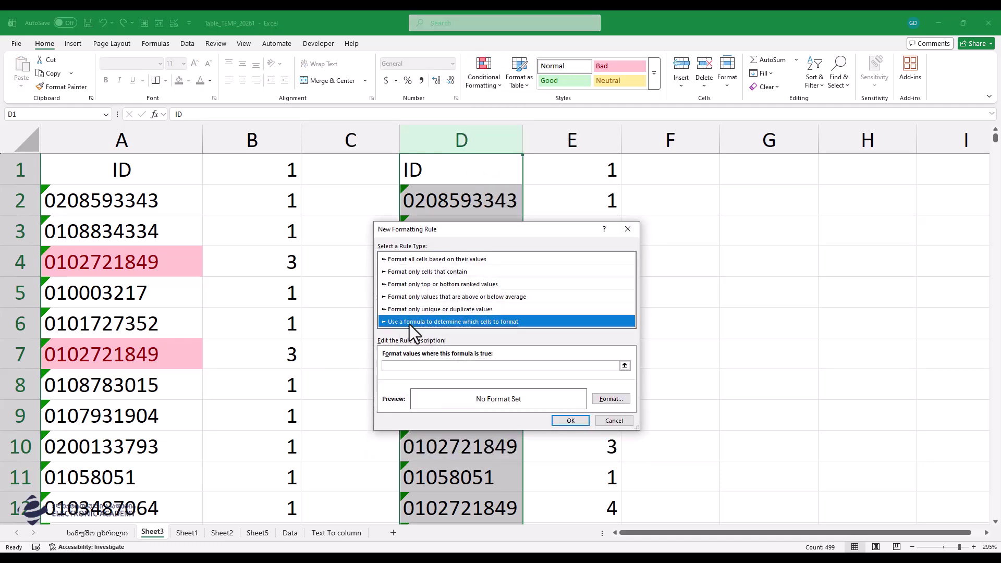
pyautogui.click(413, 367)
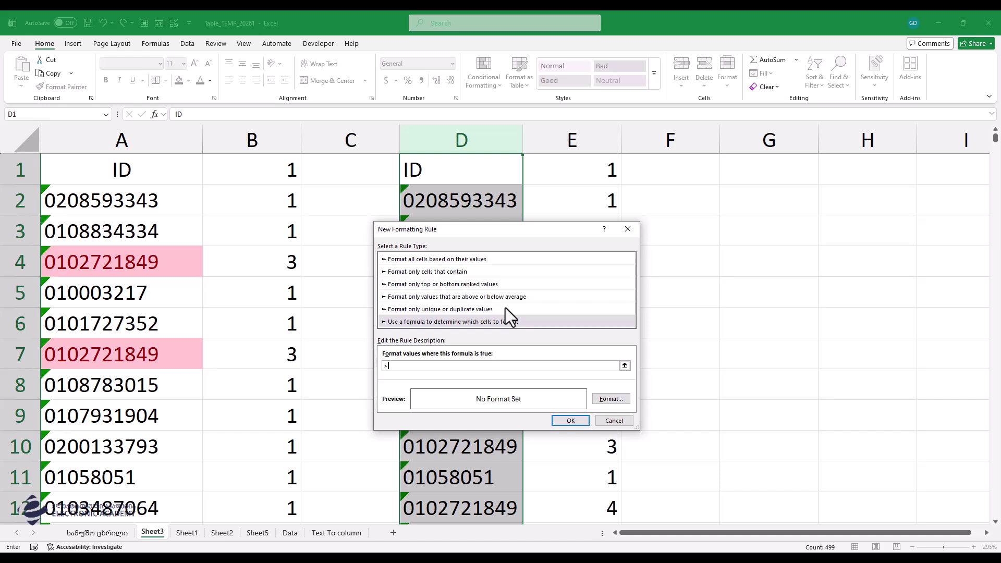
pyautogui.click(563, 162)
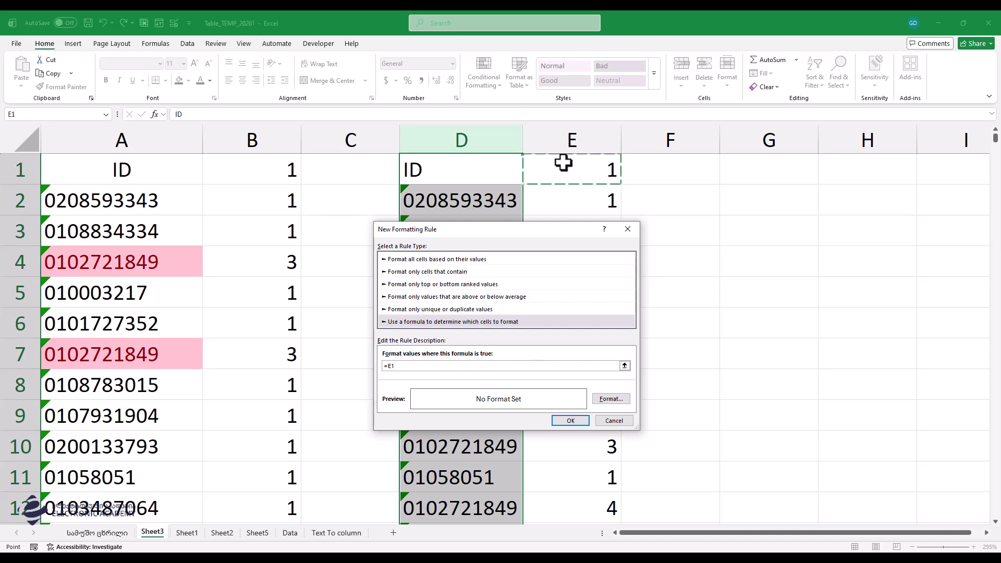
pyautogui.write('>1')
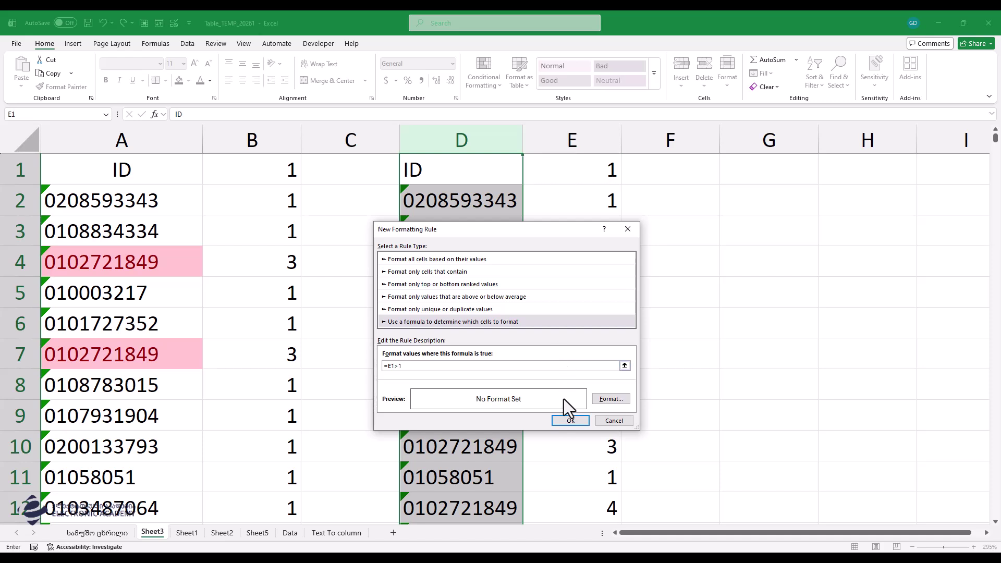
# Give the new rule a light green background fill and apply it to column D.
pyautogui.click(608, 402)
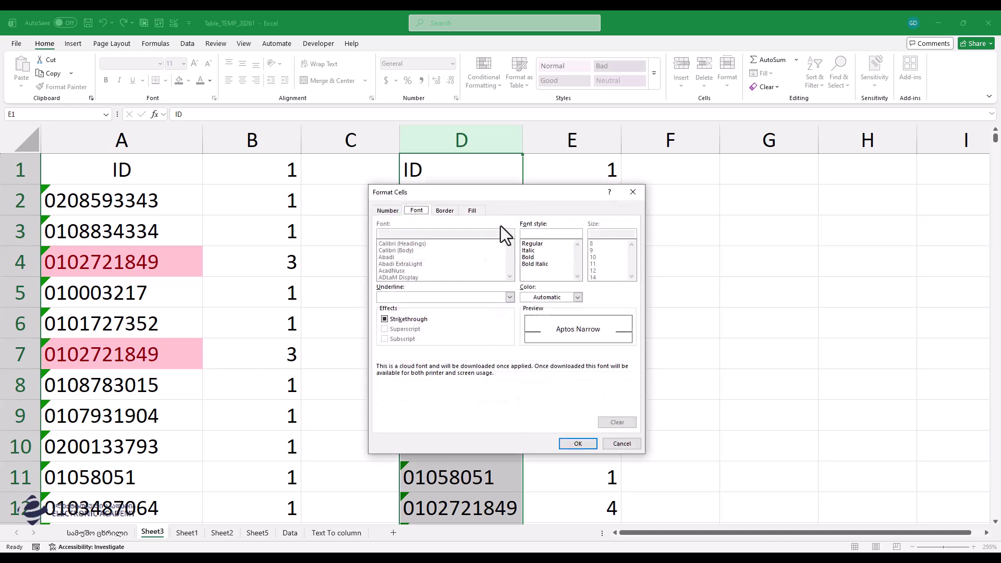
pyautogui.click(471, 210)
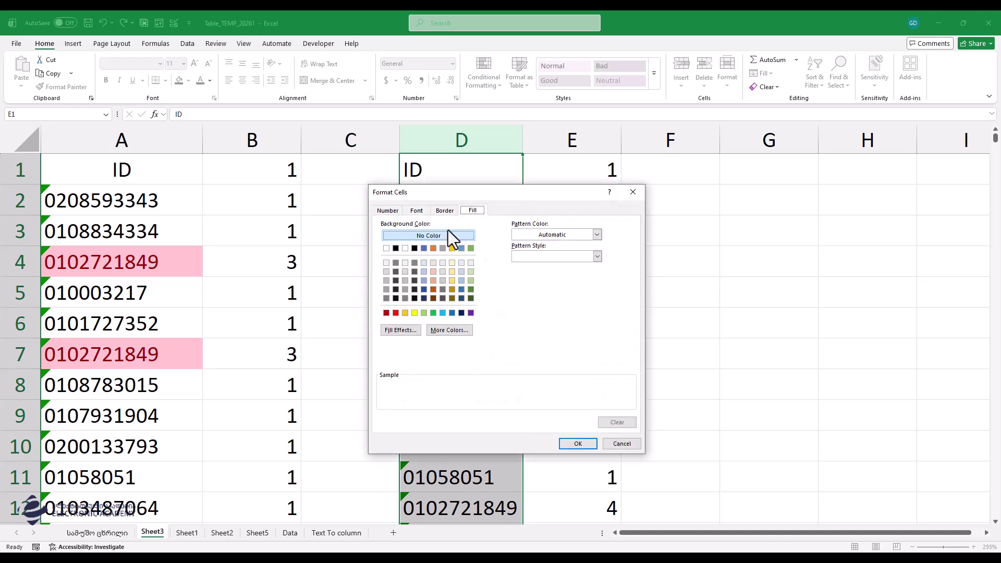
pyautogui.click(424, 313)
pyautogui.click(577, 443)
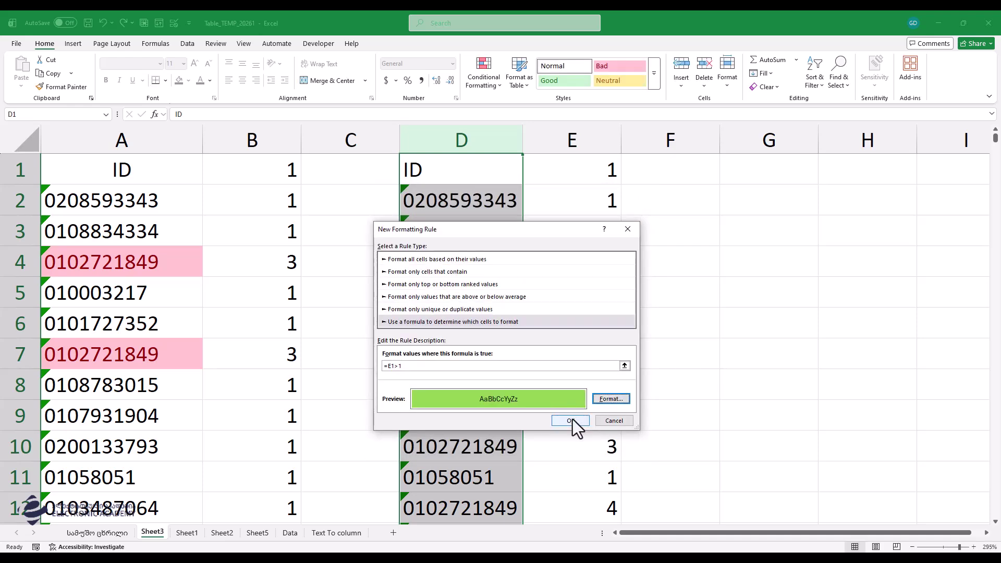
pyautogui.click(574, 421)
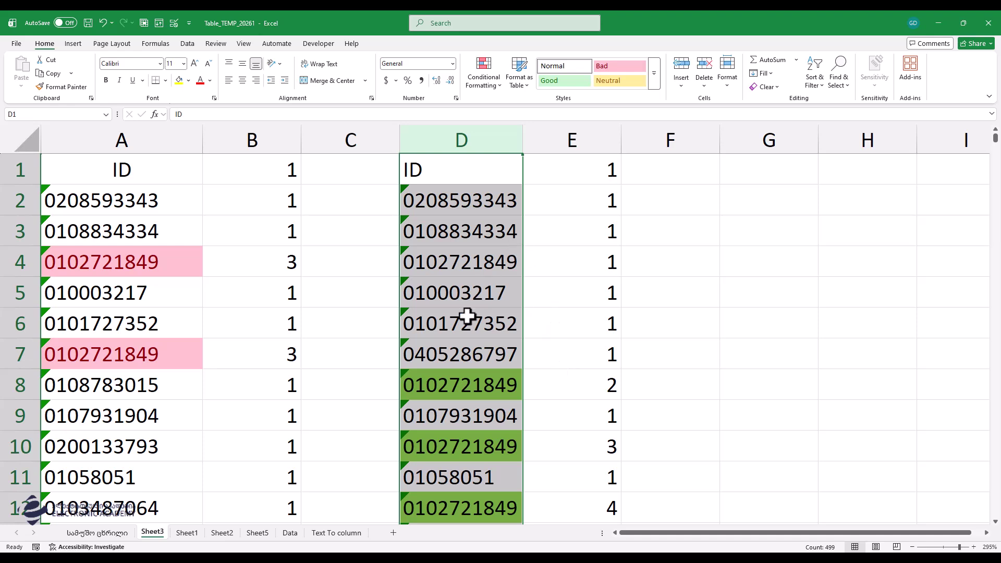
# Compare the formatting of the ID's first occurrence in D4 with its repeats in D8, D10 and D12.
pyautogui.click(452, 385)
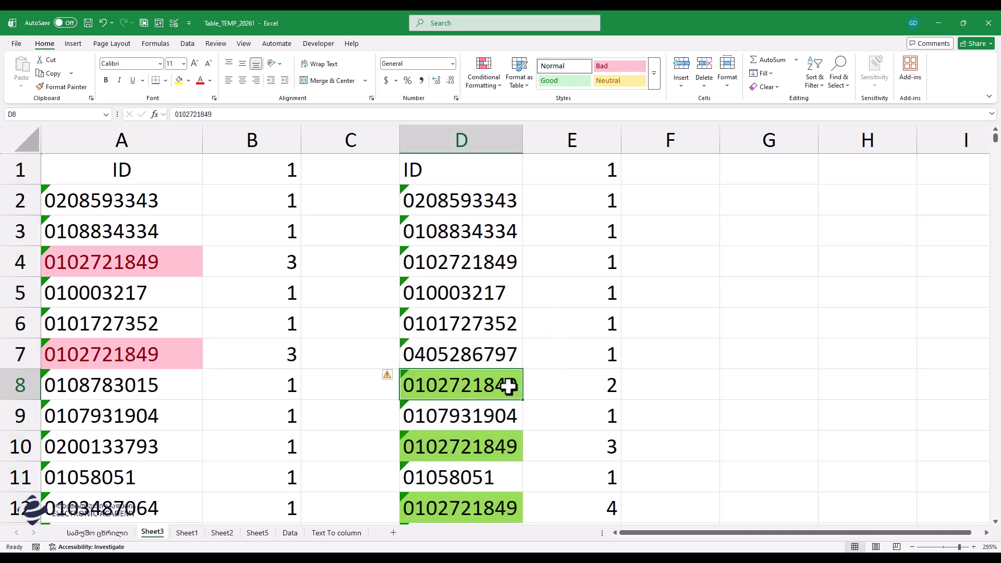
pyautogui.click(505, 264)
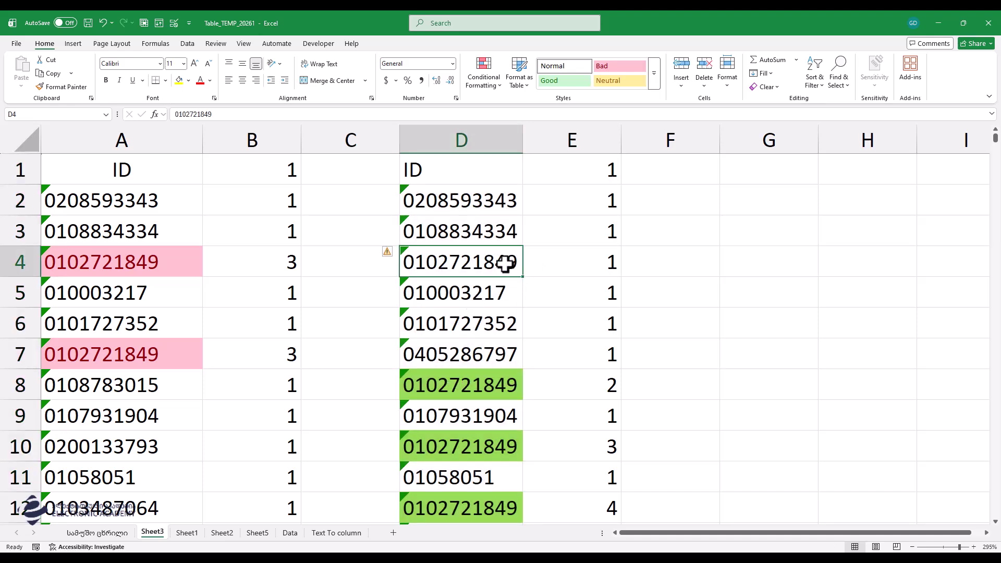
pyautogui.click(483, 382)
pyautogui.click(483, 444)
pyautogui.click(486, 504)
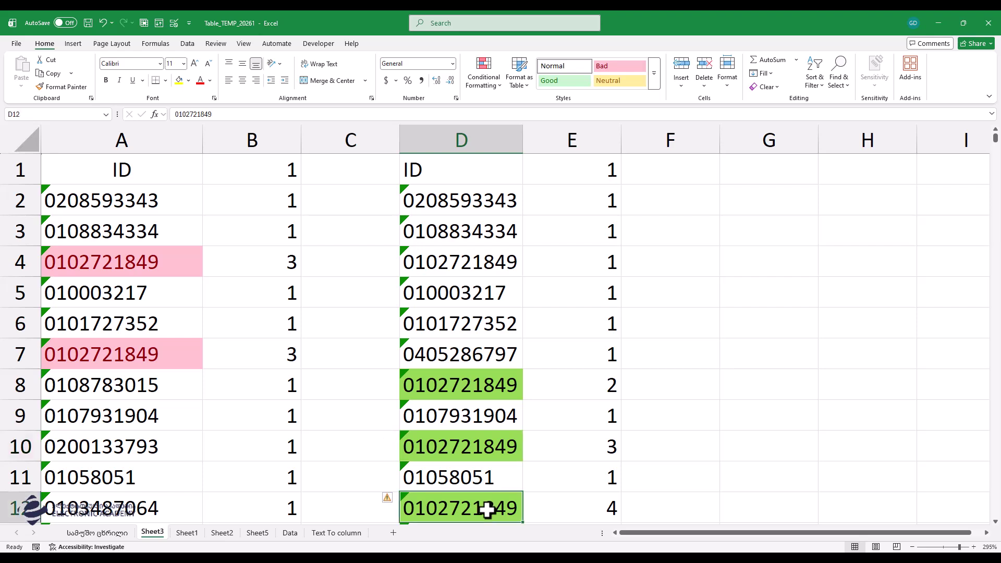
# Copy the ID from D2 into cells D3, D5 and D7 to test the highlighting rule.
pyautogui.click(486, 206)
pyautogui.hotkey('ctrl', 'c')
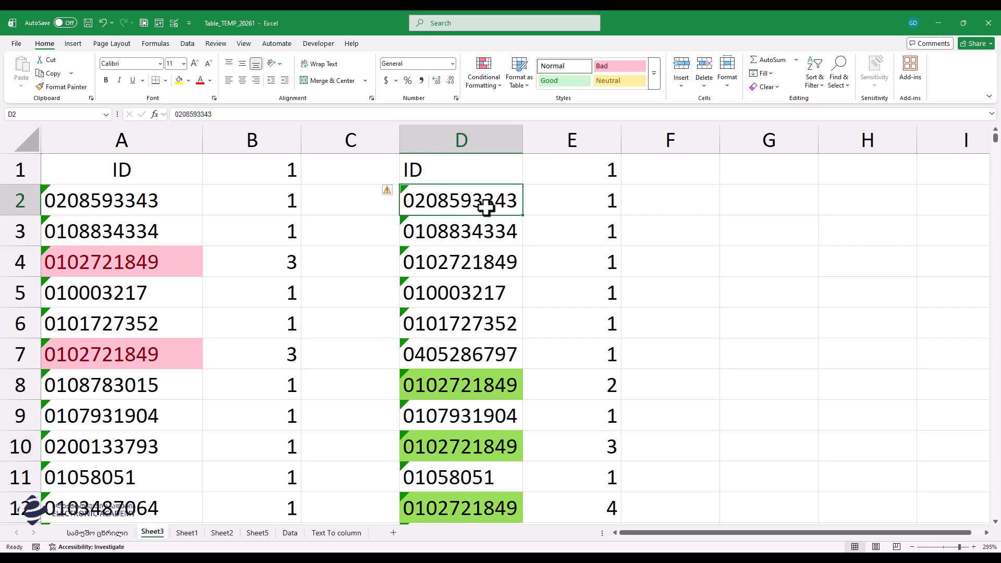
pyautogui.click(475, 232)
pyautogui.hotkey('ctrl', 'v')
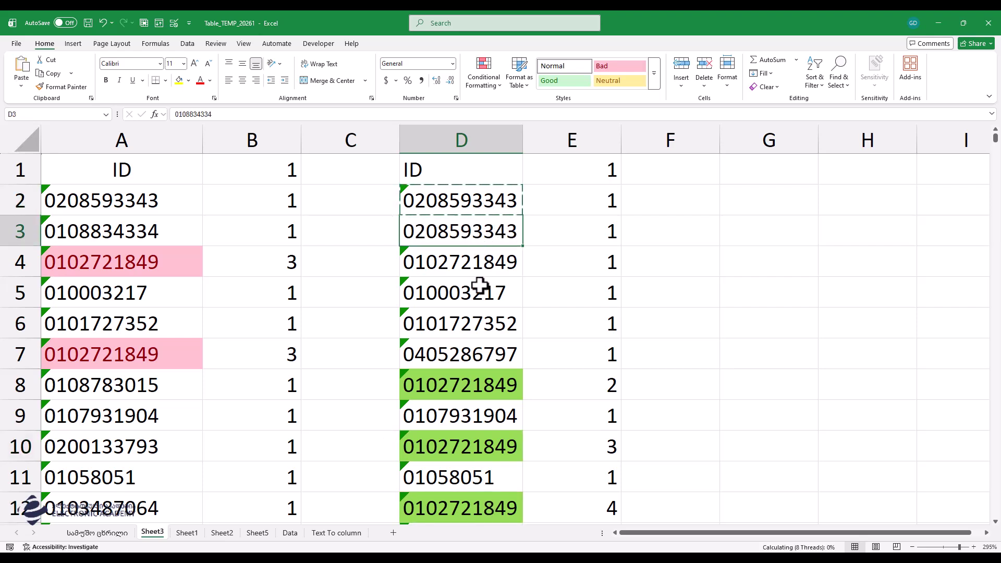
pyautogui.click(481, 284)
pyautogui.hotkey('ctrl', 'v')
pyautogui.click(479, 334)
pyautogui.click(478, 351)
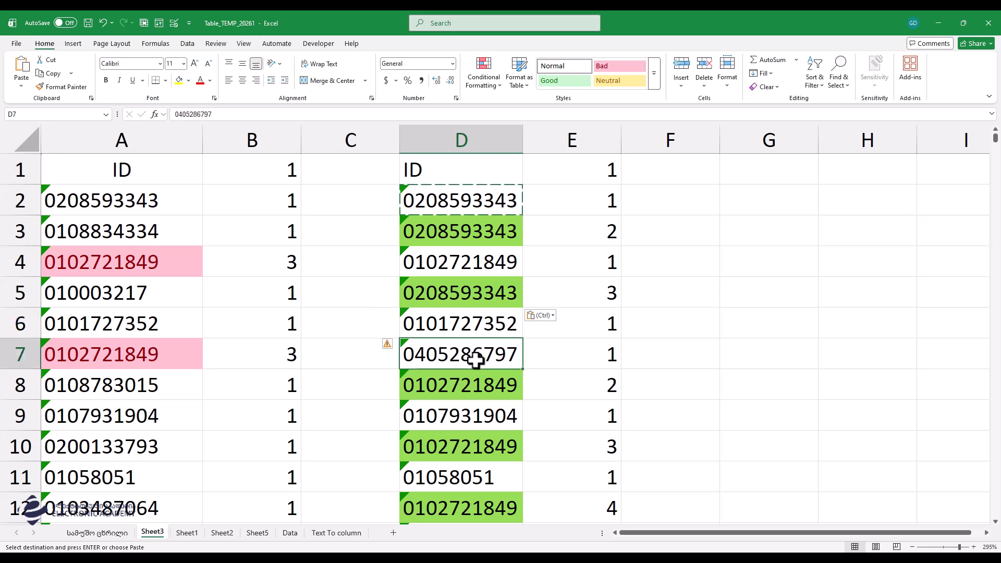
pyautogui.hotkey('ctrl', 'v')
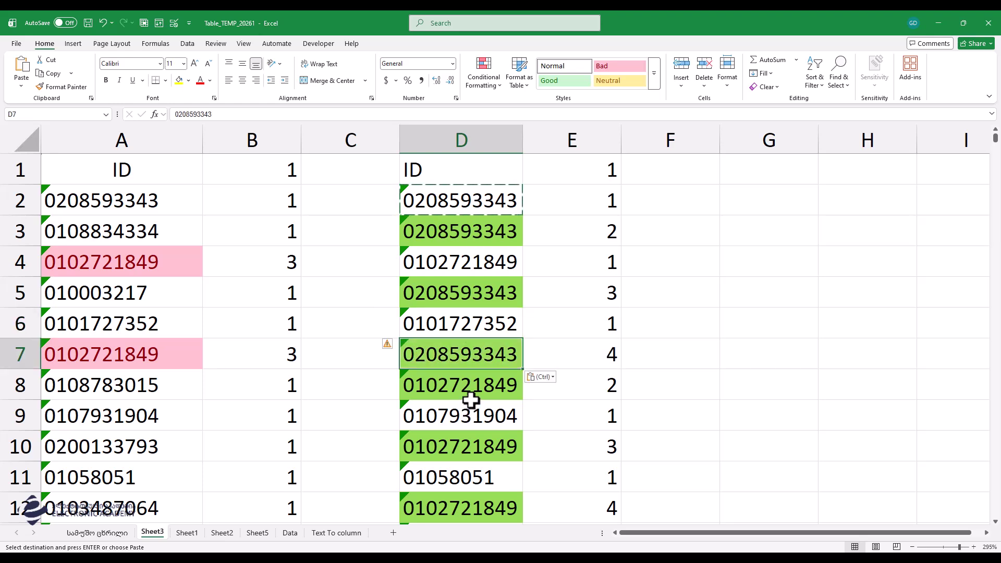
# Copy the full formula text =COUNTIFS($D$1:D1,D1) from E1, leaving the cell unedited.
pyautogui.click(566, 170)
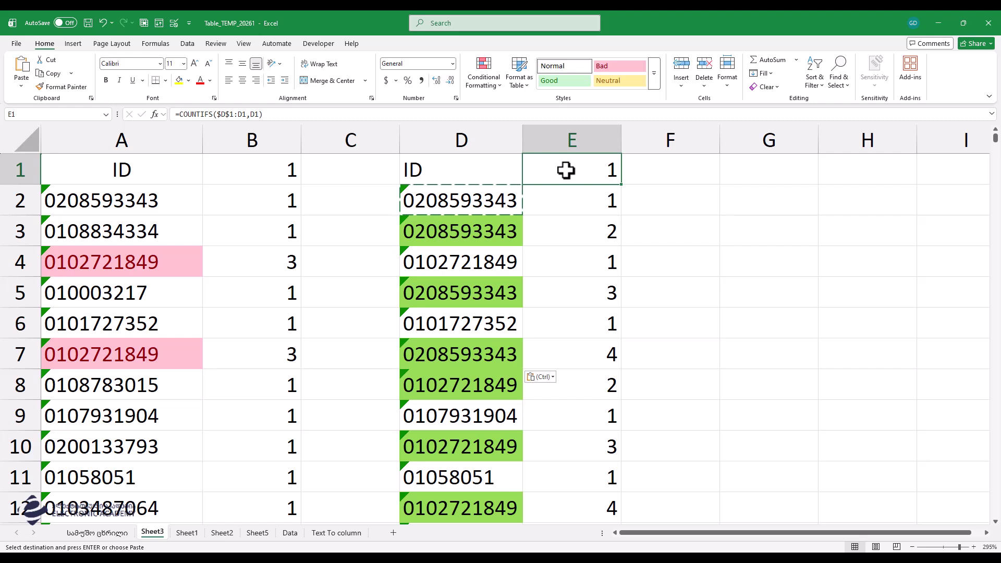
pyautogui.doubleClick(566, 170)
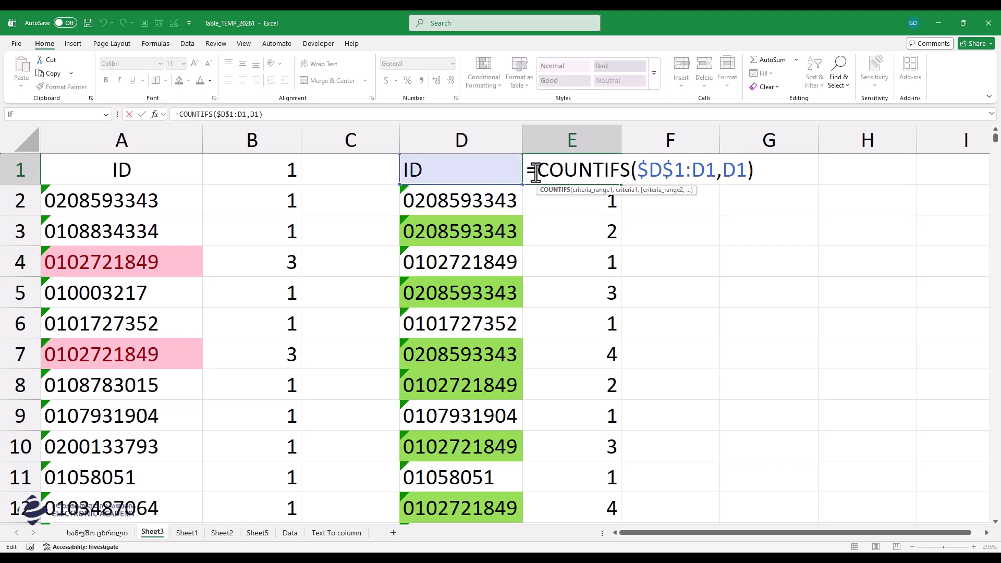
pyautogui.moveTo(526, 170); pyautogui.dragTo(877, 169)
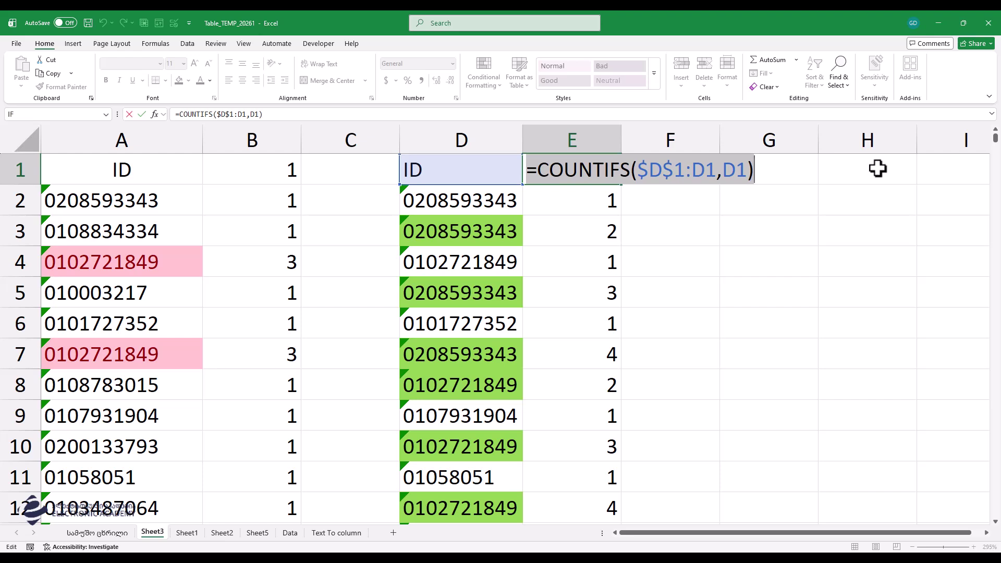
pyautogui.press('Escape')
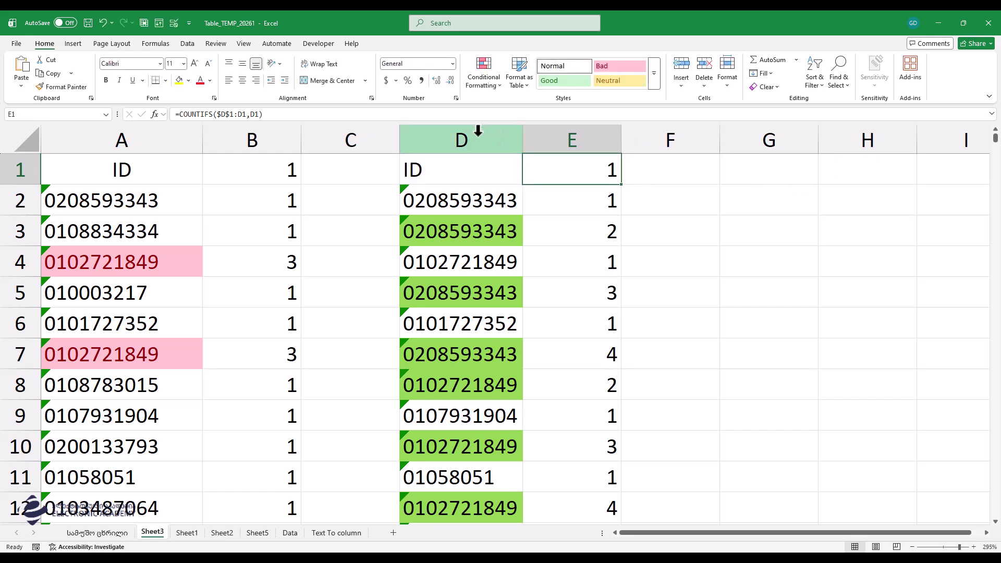
# Replace the E1 reference in column D's conditional formatting rule with the copied COUNTIFS formula, keeping the >1 condition.
pyautogui.click(479, 137)
pyautogui.click(483, 72)
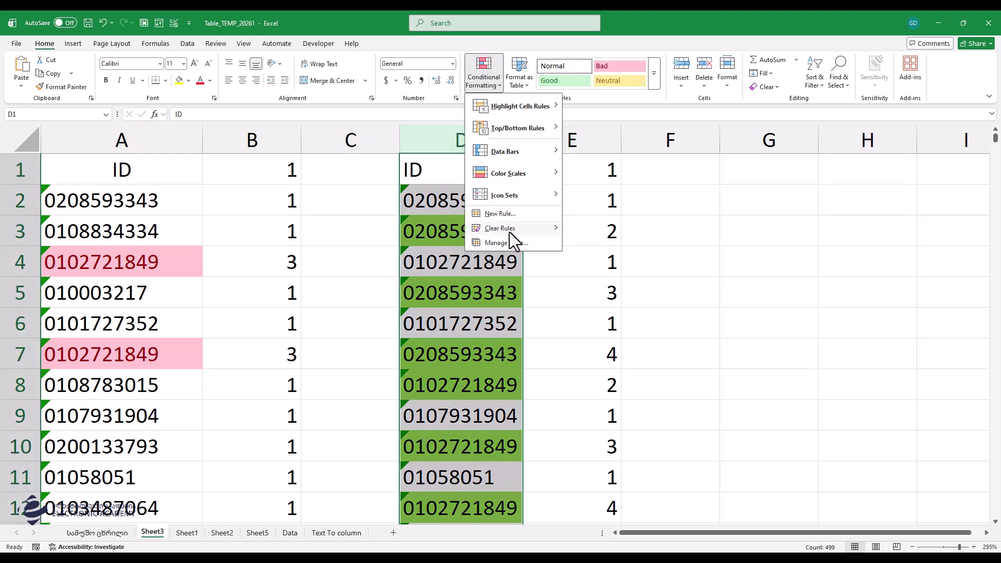
pyautogui.click(511, 242)
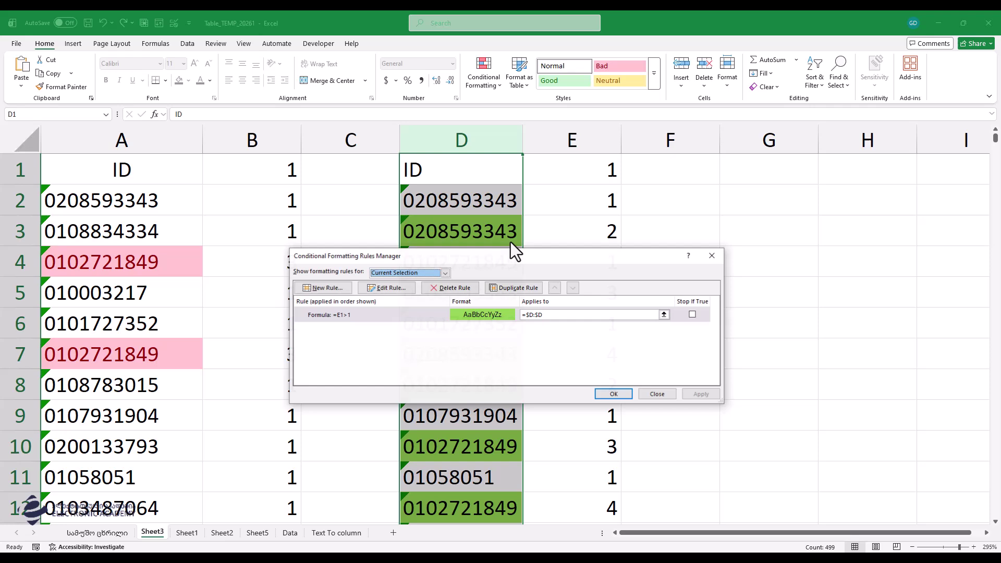
pyautogui.doubleClick(394, 314)
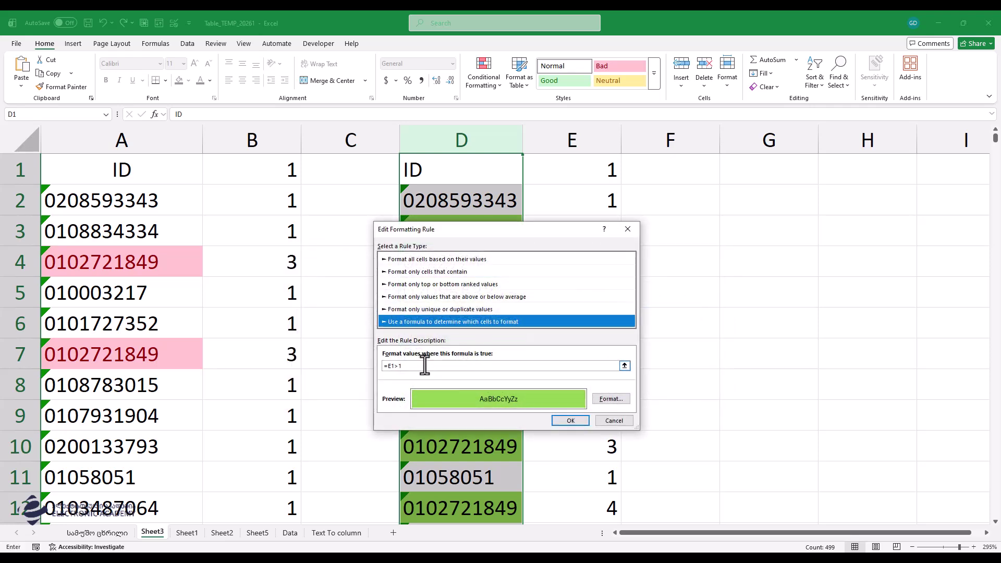
pyautogui.click(398, 366)
pyautogui.doubleClick(392, 365)
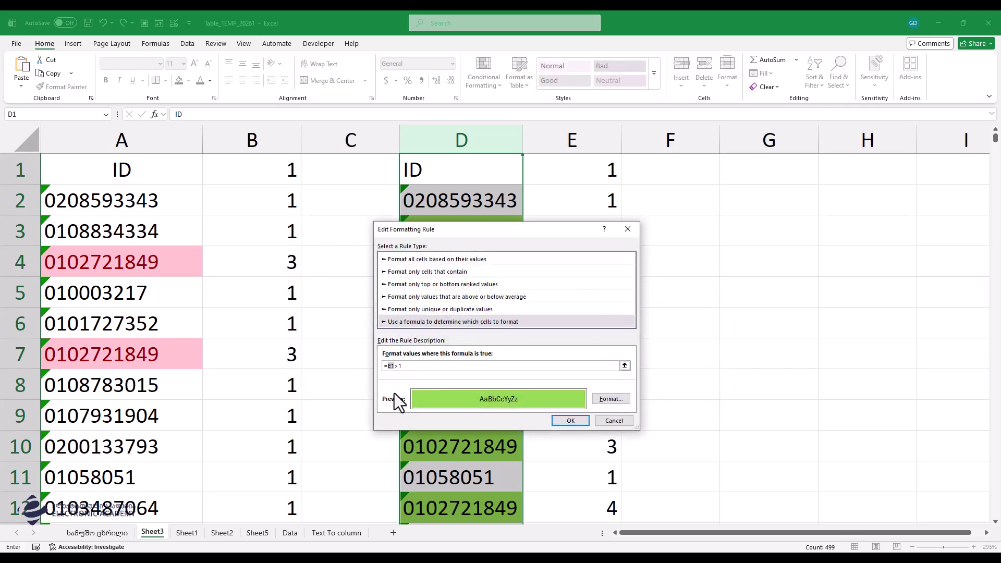
pyautogui.hotkey('ctrl', 'v')
pyautogui.click(565, 421)
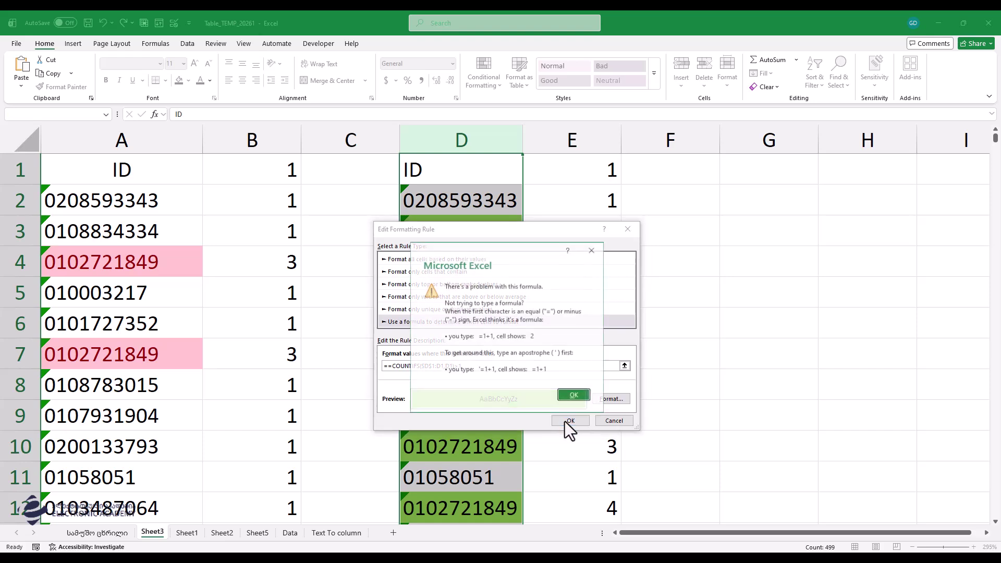
pyautogui.click(573, 401)
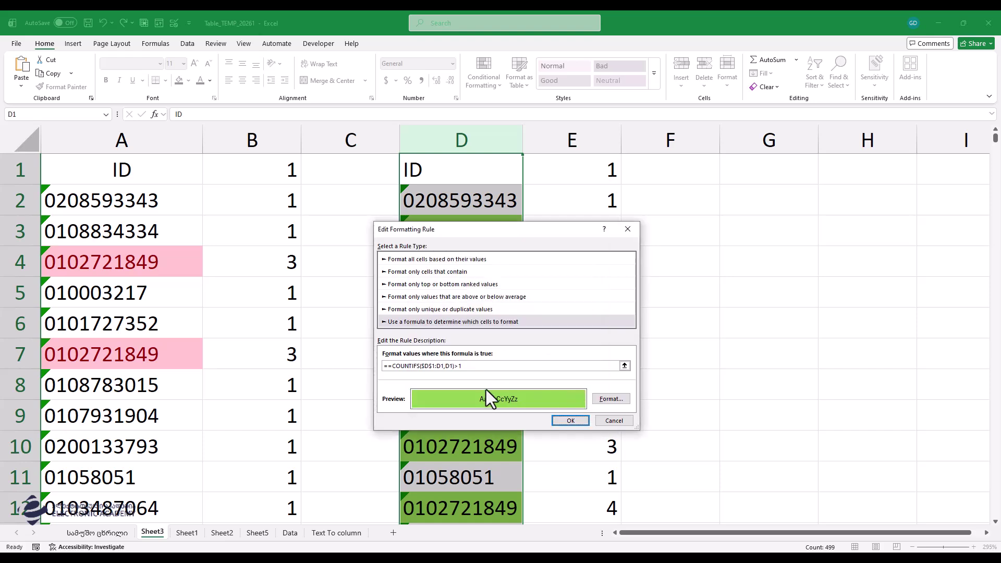
# Remove the extra equals sign so the rule formula reads =COUNTIFS($D$1:D1,D1)>1, and apply the rule to column D.
pyautogui.click(388, 365)
pyautogui.press('BackSpace')
pyautogui.click(571, 420)
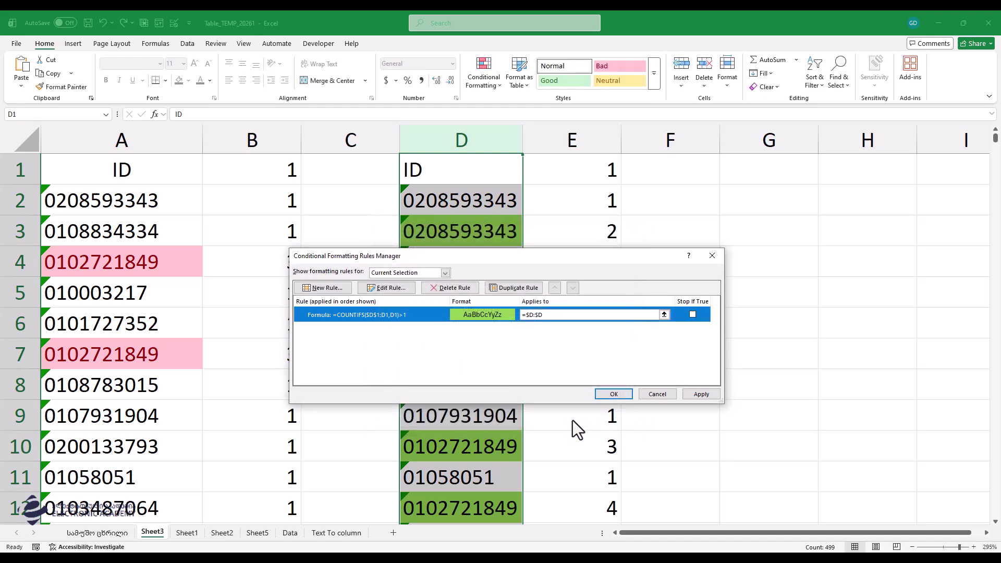
pyautogui.click(612, 395)
# Clear the helper COUNTIFS formulas from the whole of column E.
pyautogui.click(595, 136)
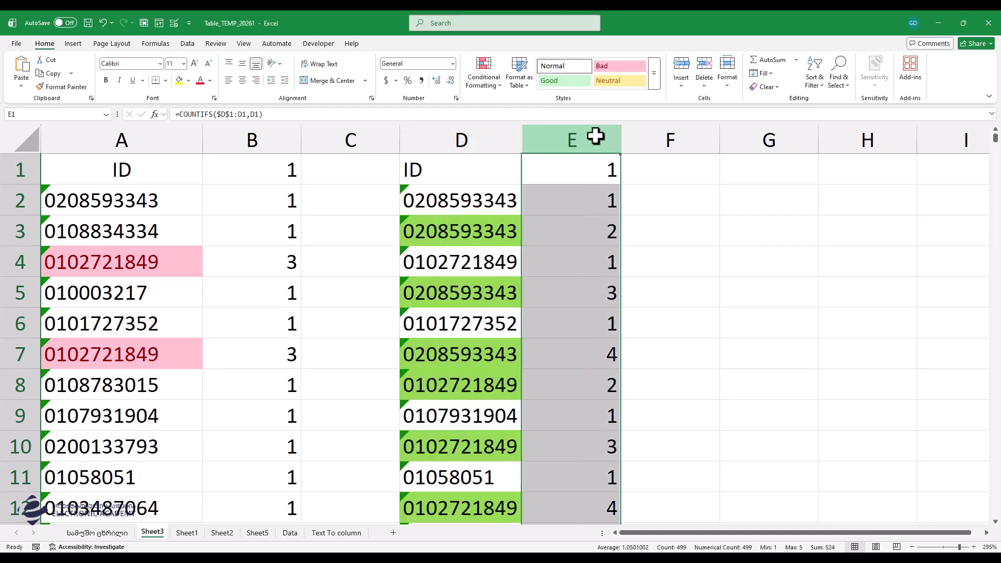
pyautogui.press('Delete')
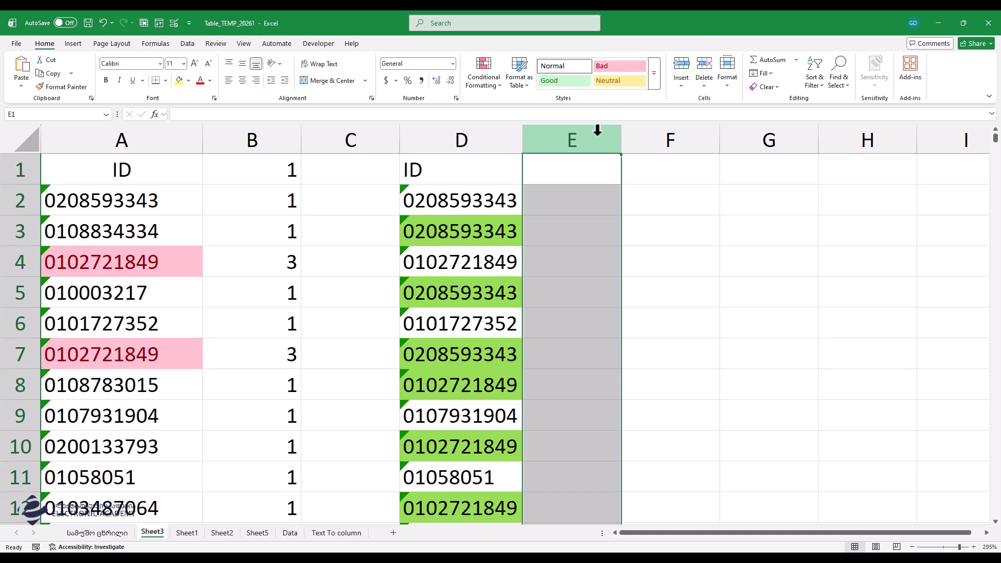
# Review the formula of column D's conditional formatting rule without changing it, and return to the ID in D2.
pyautogui.click(478, 136)
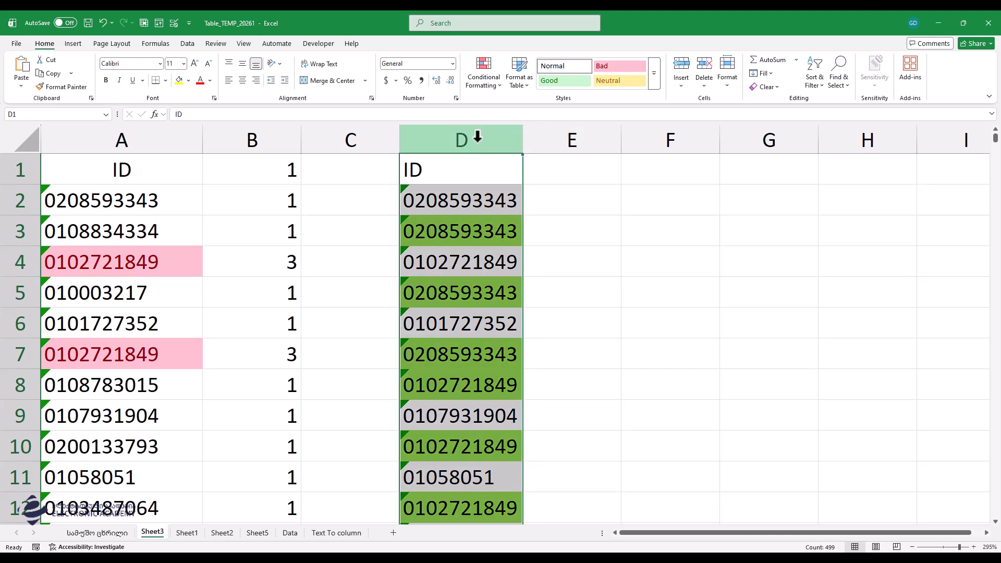
pyautogui.click(483, 77)
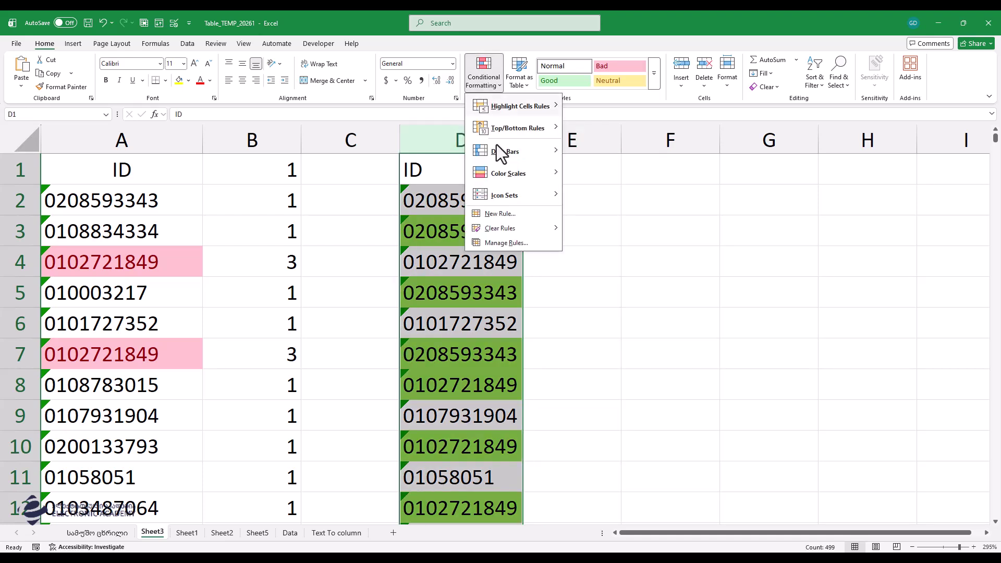
pyautogui.click(503, 243)
pyautogui.doubleClick(391, 320)
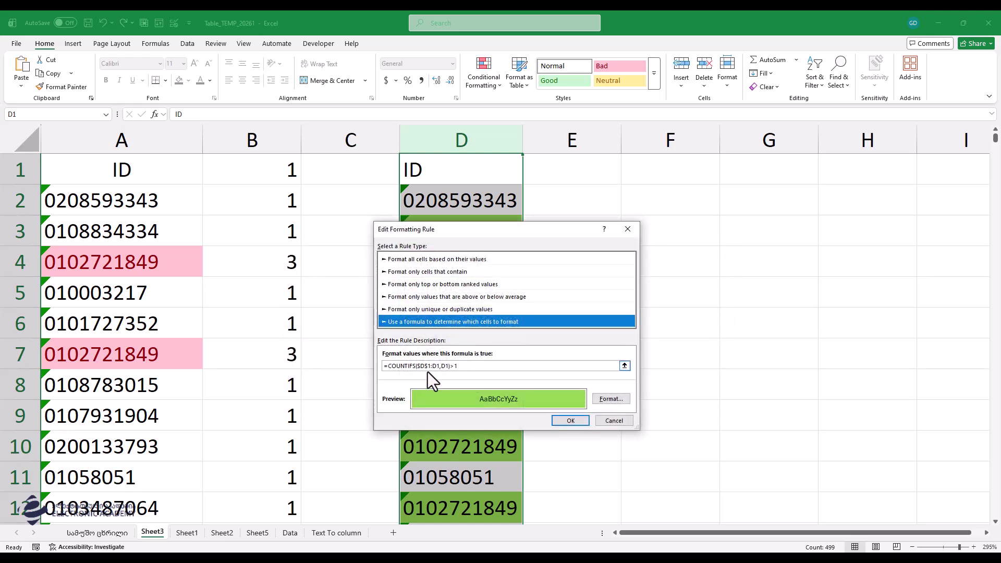
pyautogui.click(573, 420)
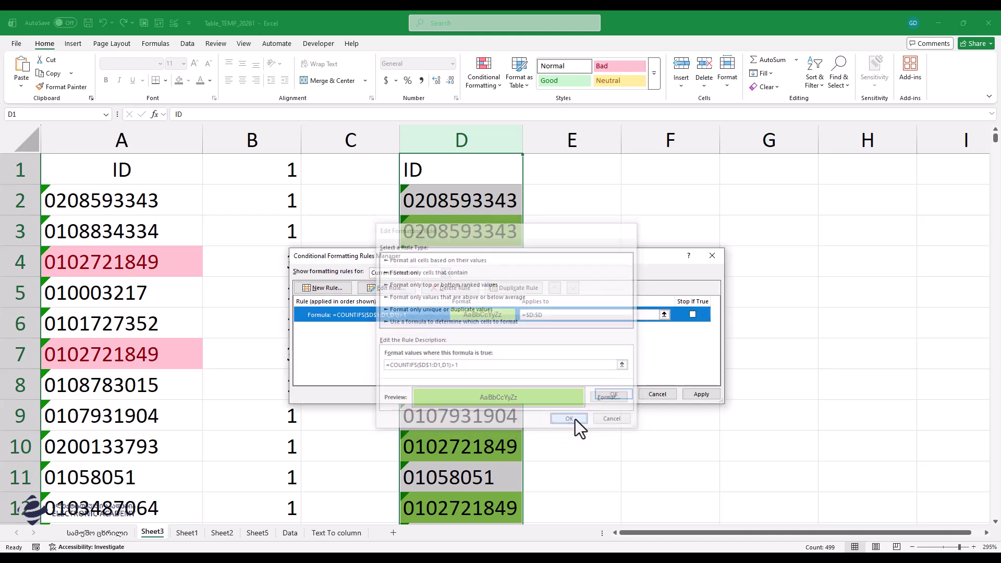
pyautogui.click(610, 393)
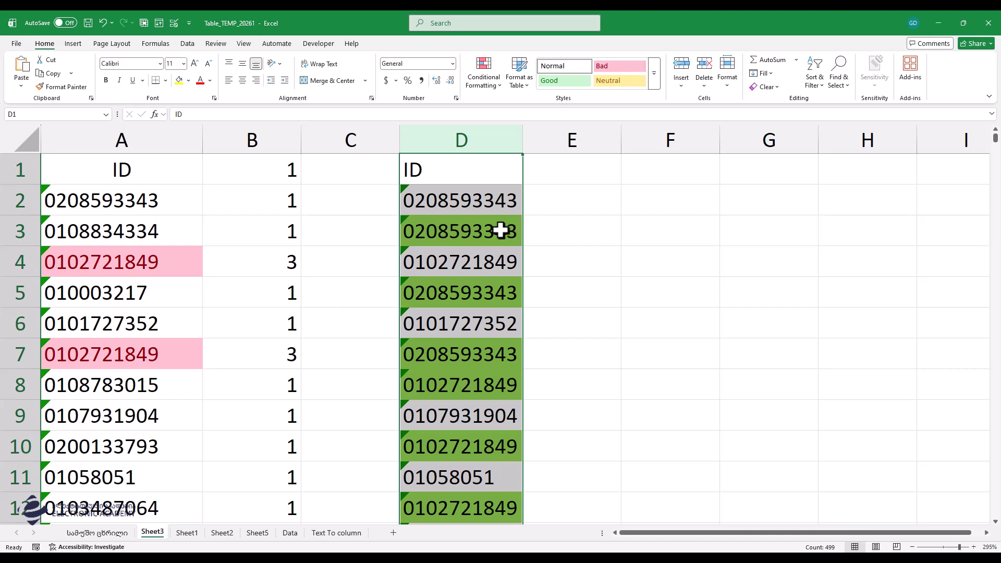
pyautogui.click(496, 199)
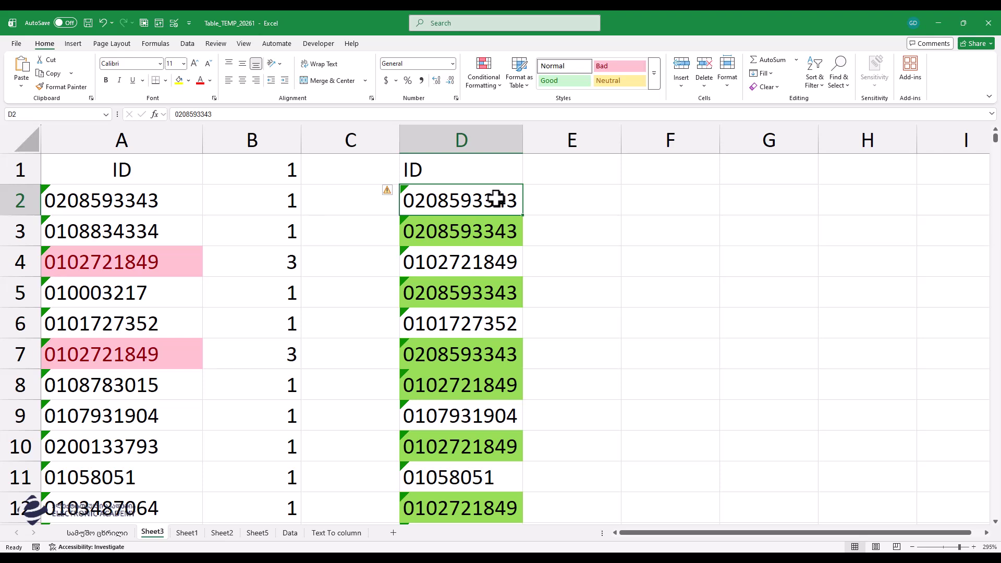